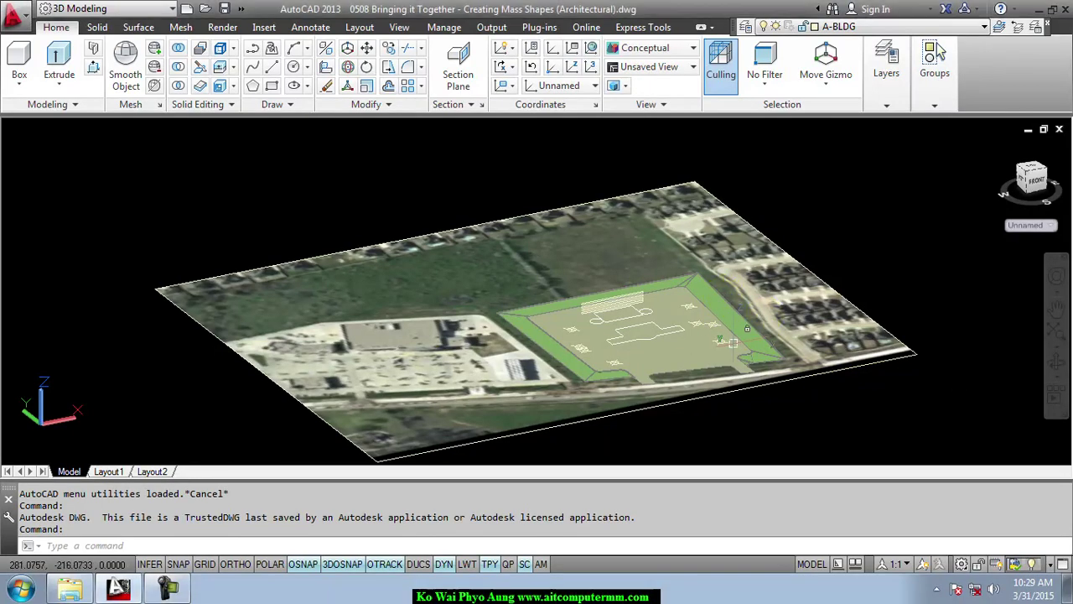
scroll(637, 327, up, 3)
scroll(637, 327, up, 3)
scroll(737, 331, up, 2)
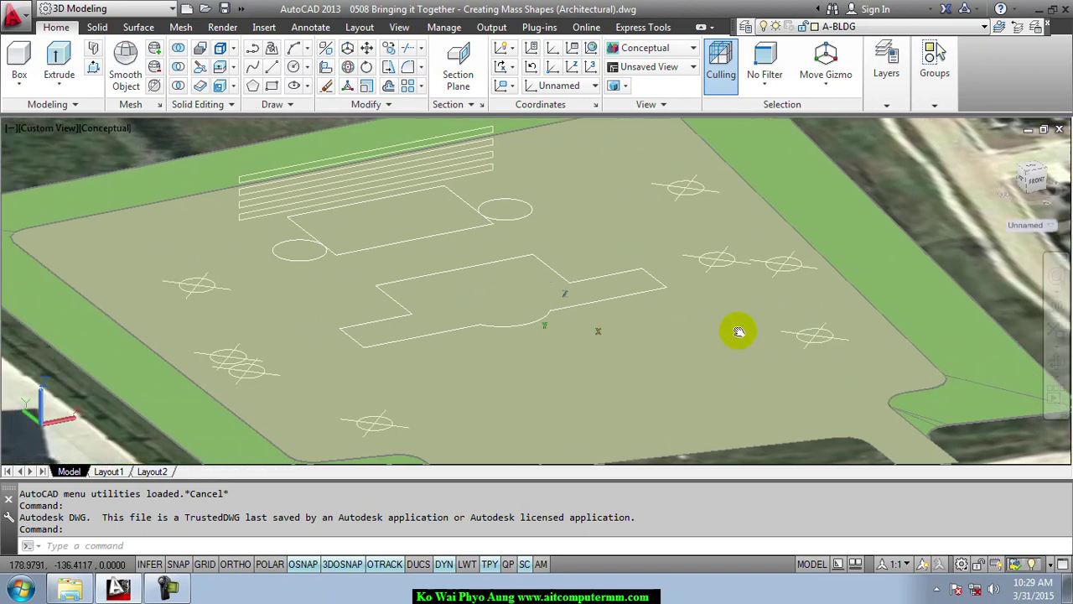
scroll(578, 326, up, 1)
scroll(523, 299, up, 1)
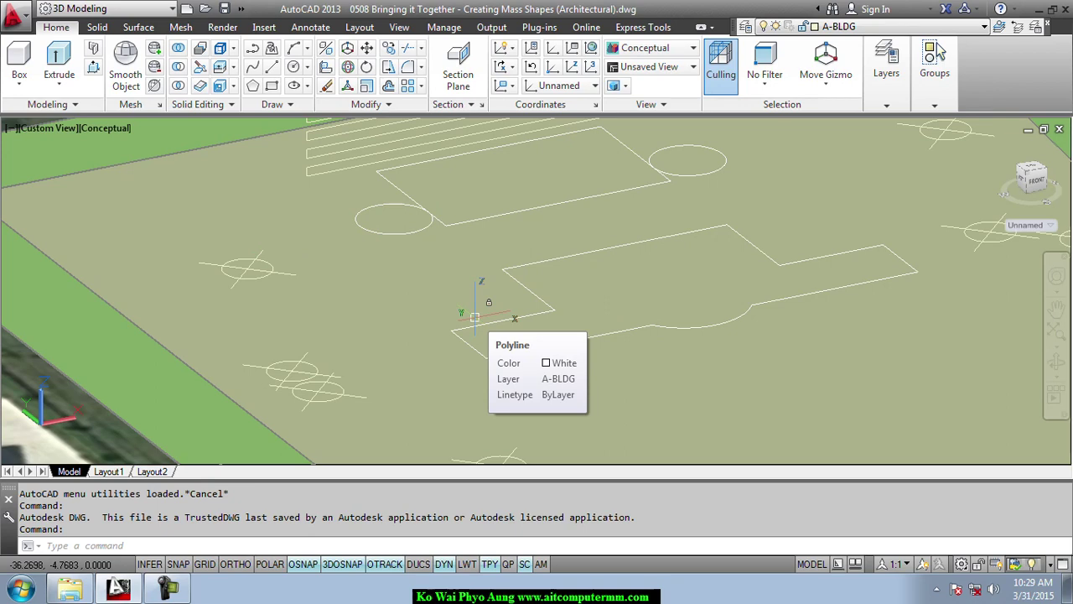
text(DEL)
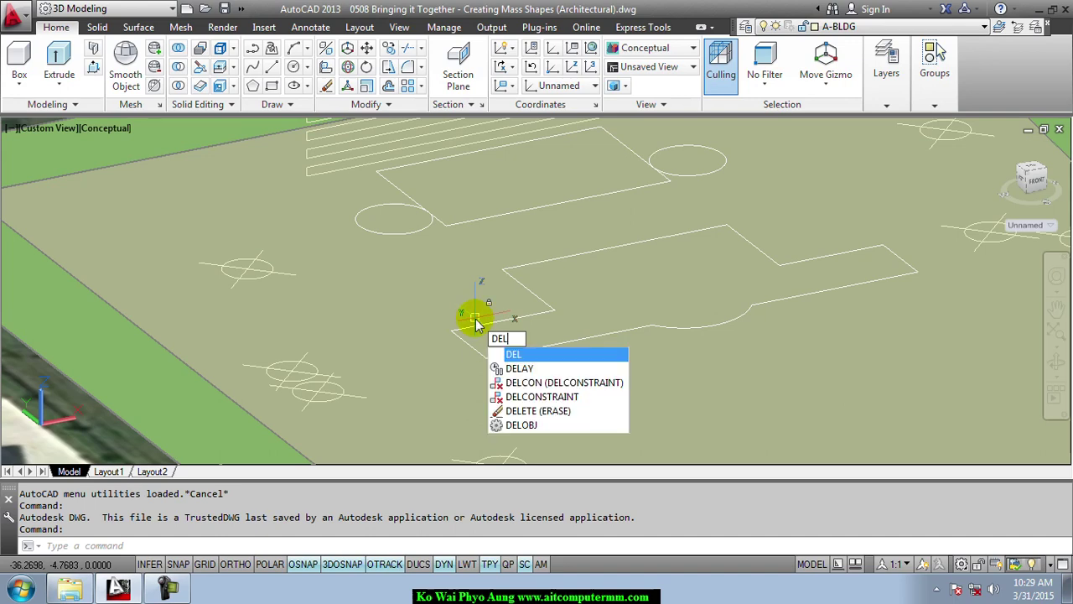
text(b)
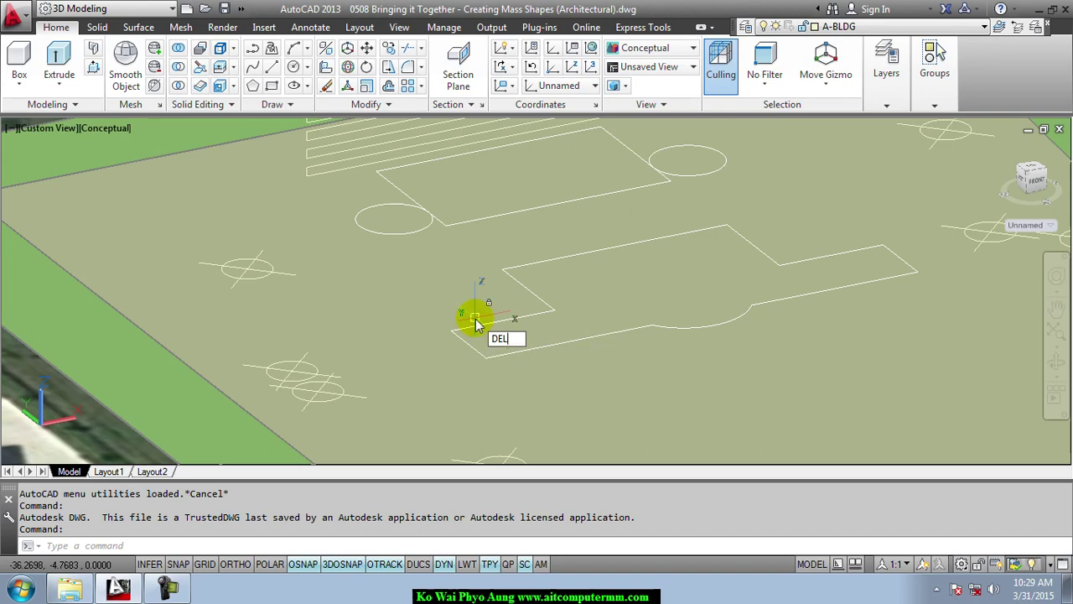
text(OBJ)
key(Return)
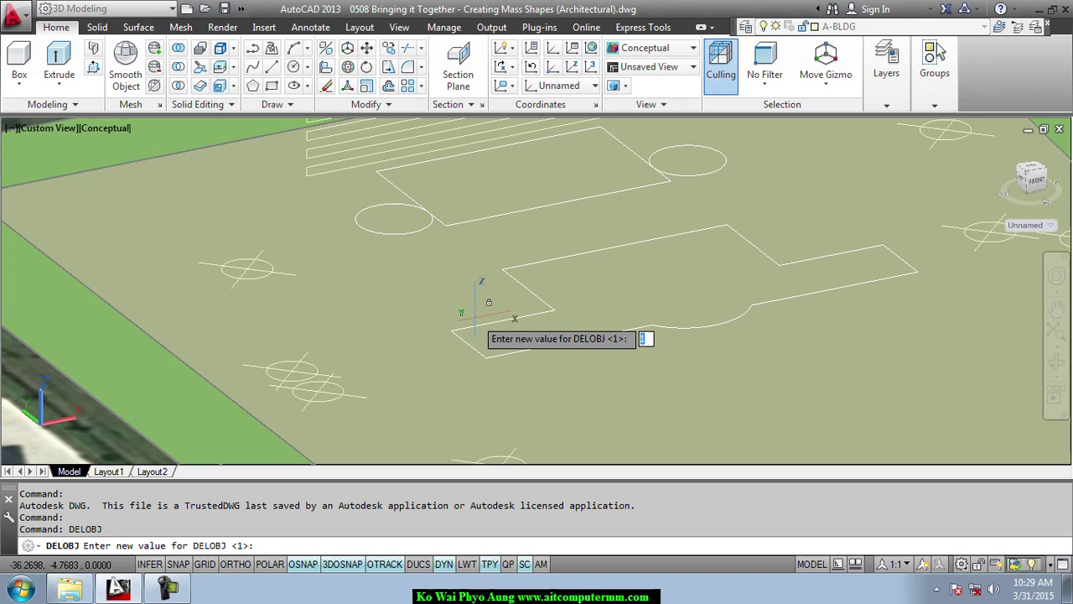
key(Return)
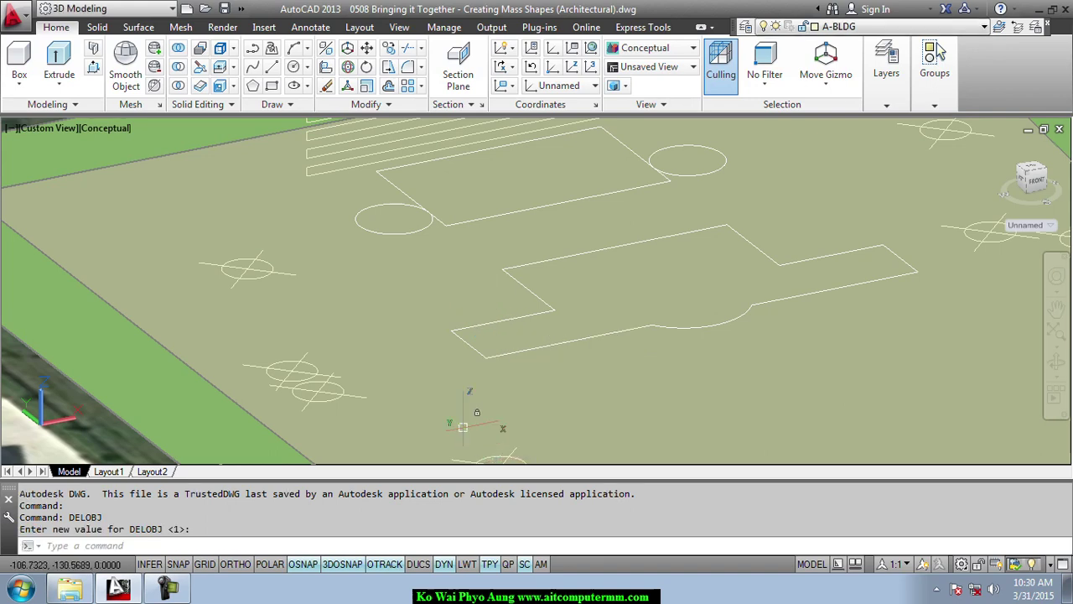
right_click(303, 564)
click(344, 533)
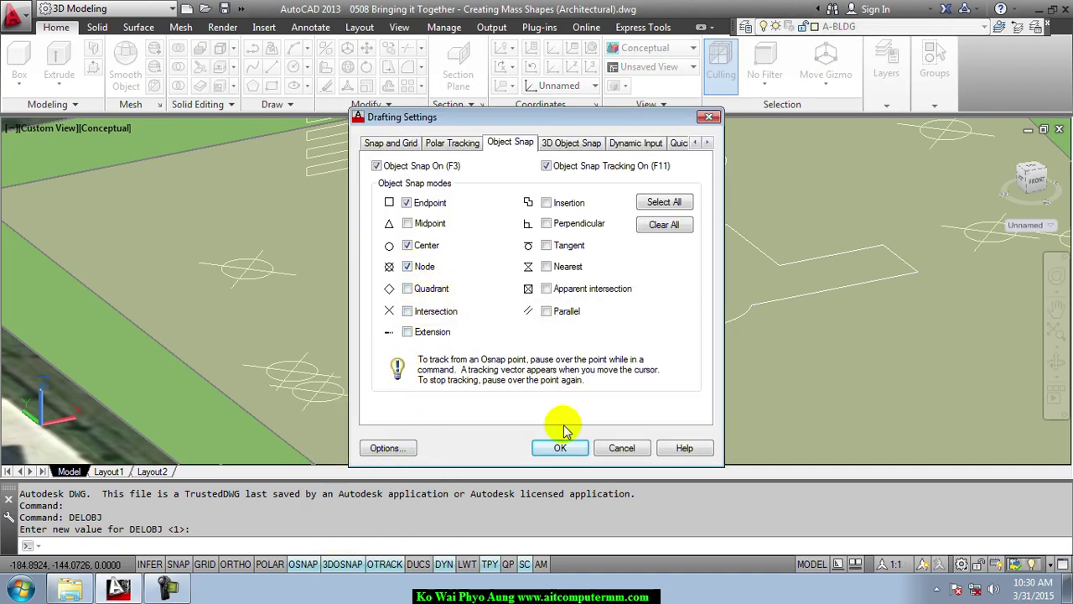
click(560, 448)
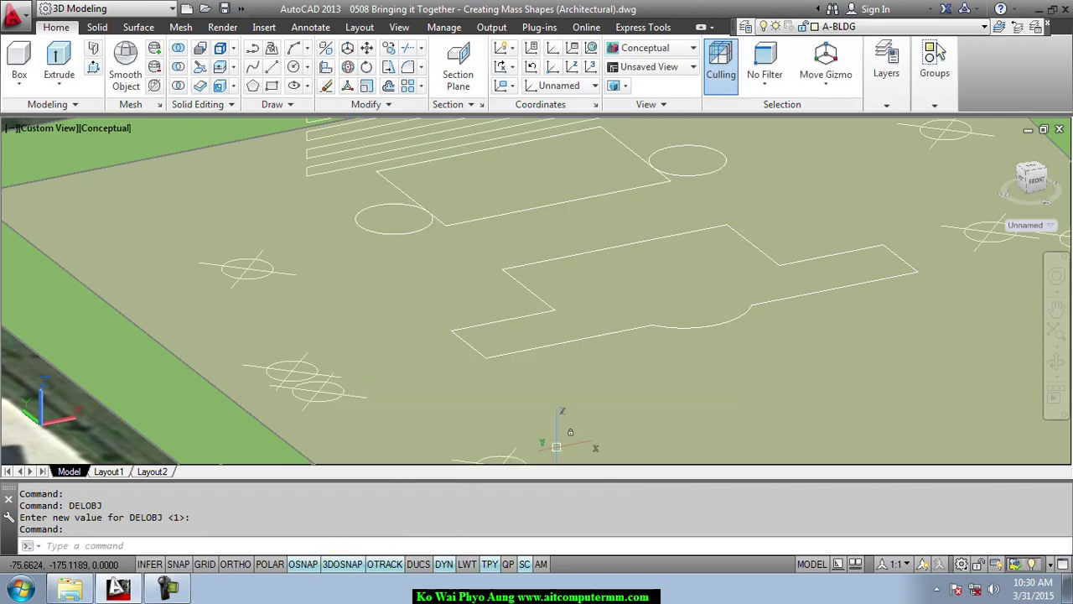
- Draw the first solid box on the left of the pad, 36 units tall
click(18, 55)
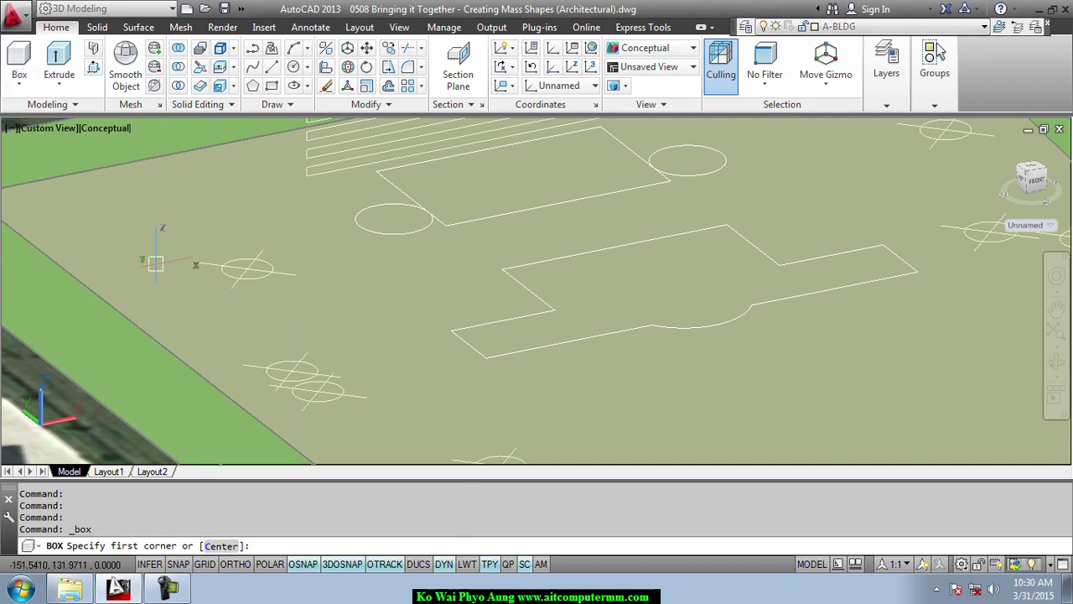
click(245, 270)
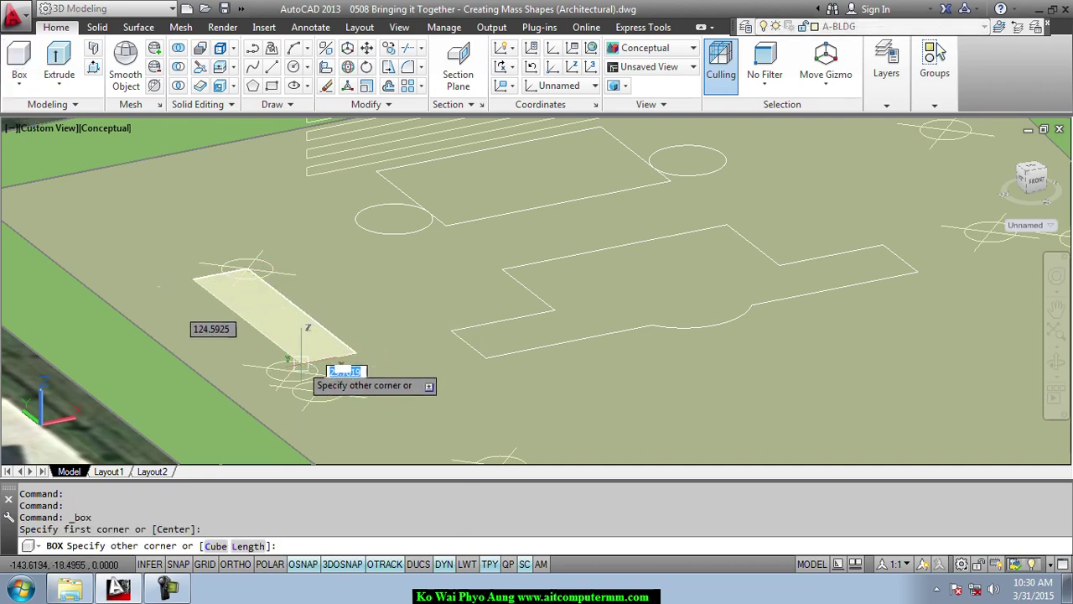
click(291, 370)
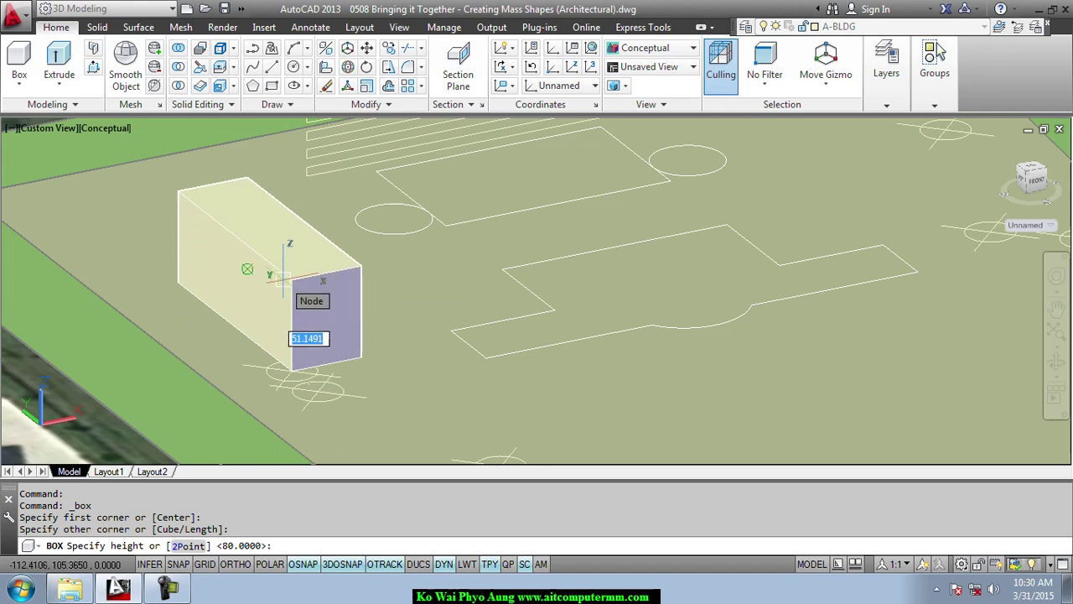
text(36)
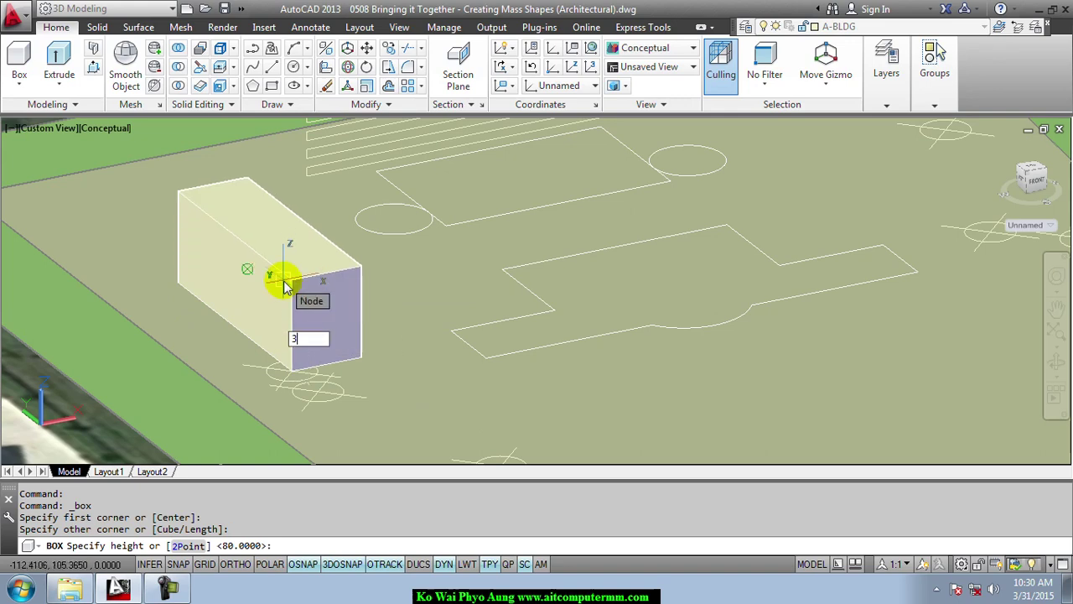
key(Return)
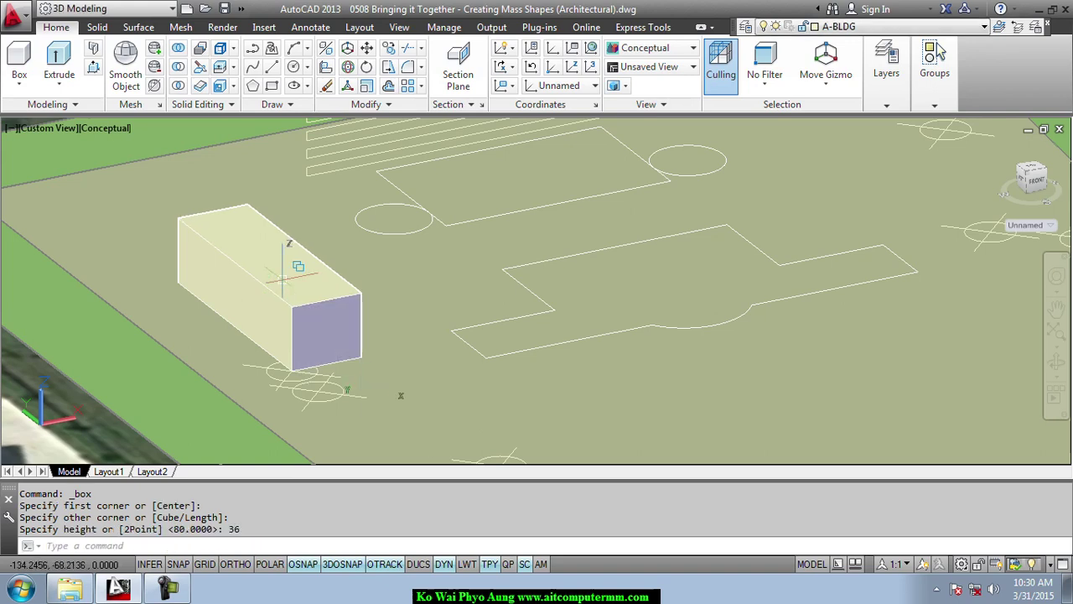
middle_drag(425, 377, 368, 288)
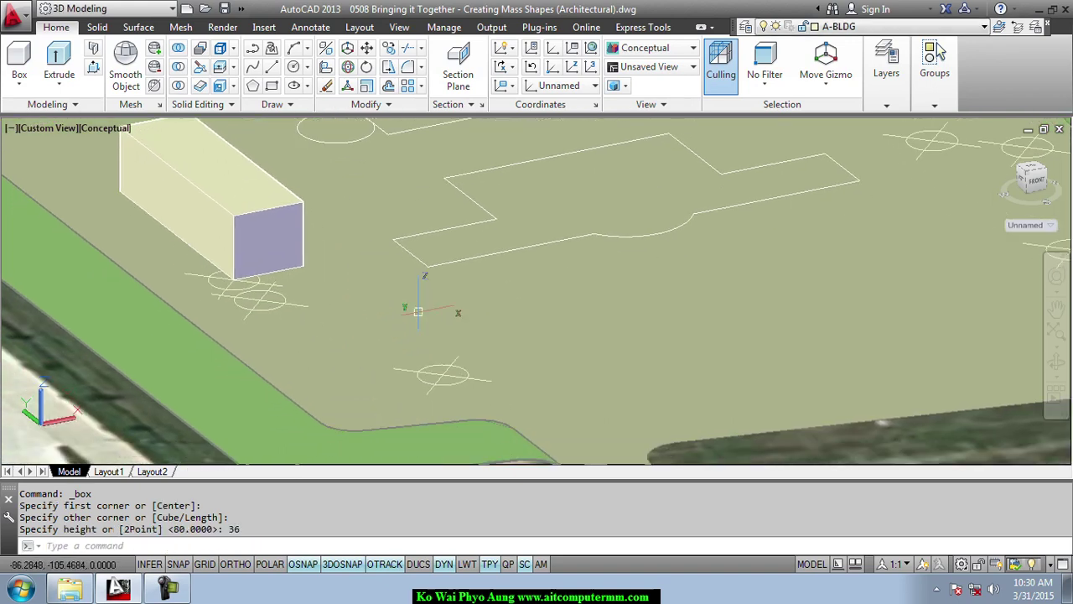
- Draw a second 36-unit-tall box beside the first one
key(Return)
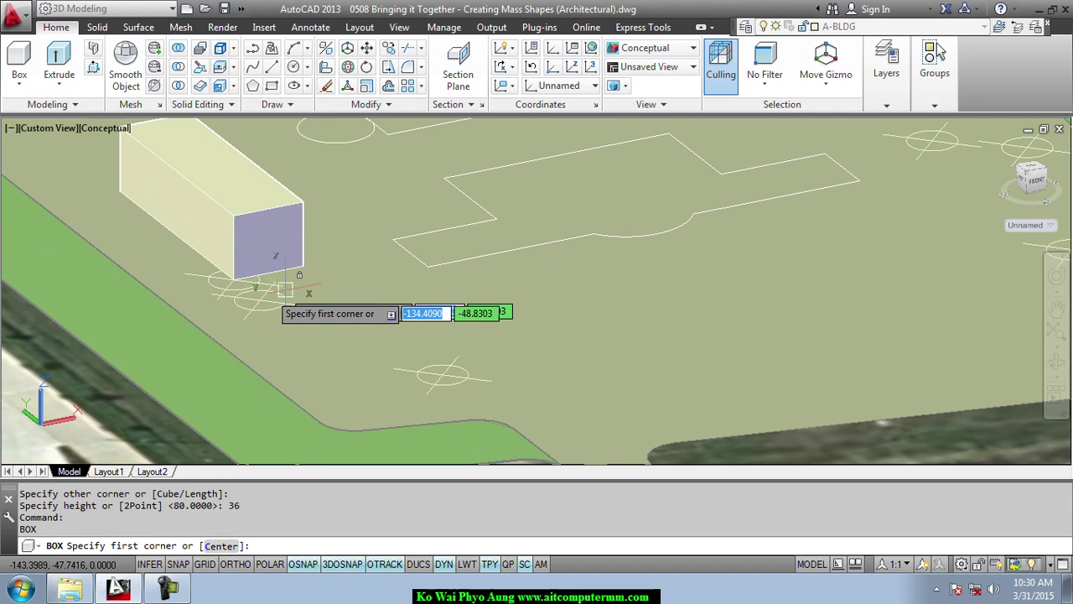
click(259, 300)
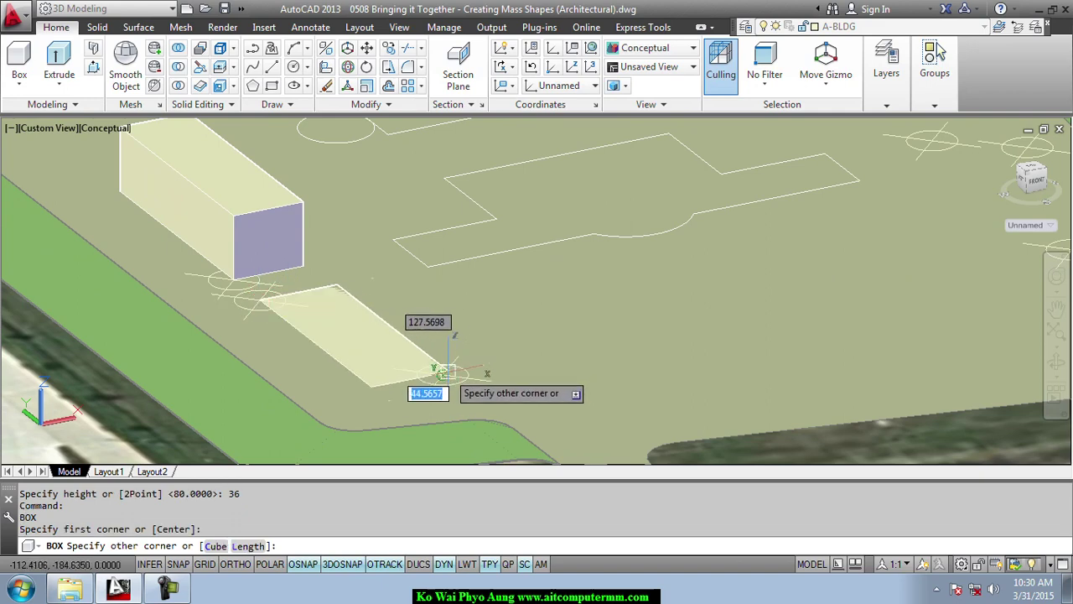
click(443, 374)
key(Return)
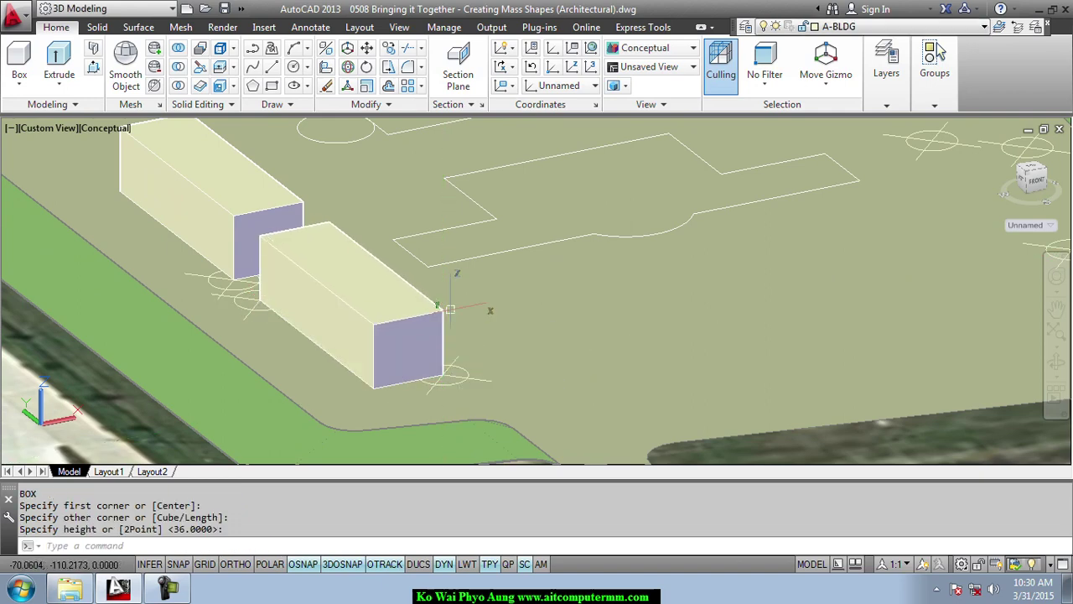
middle_drag(674, 296, 297, 428)
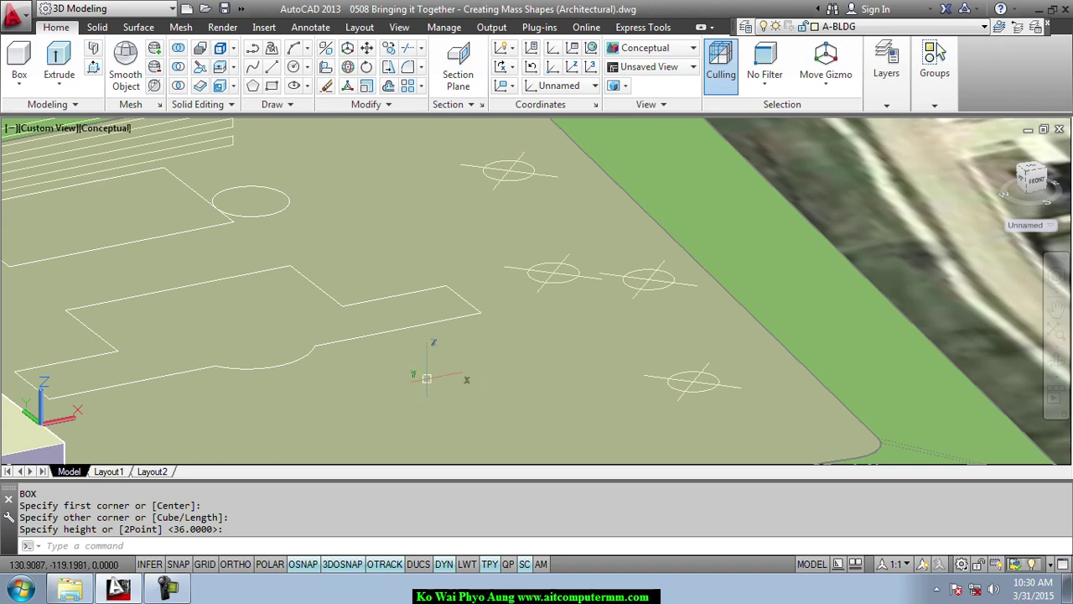
- Draw a third solid box along the pad's right side
key(Return)
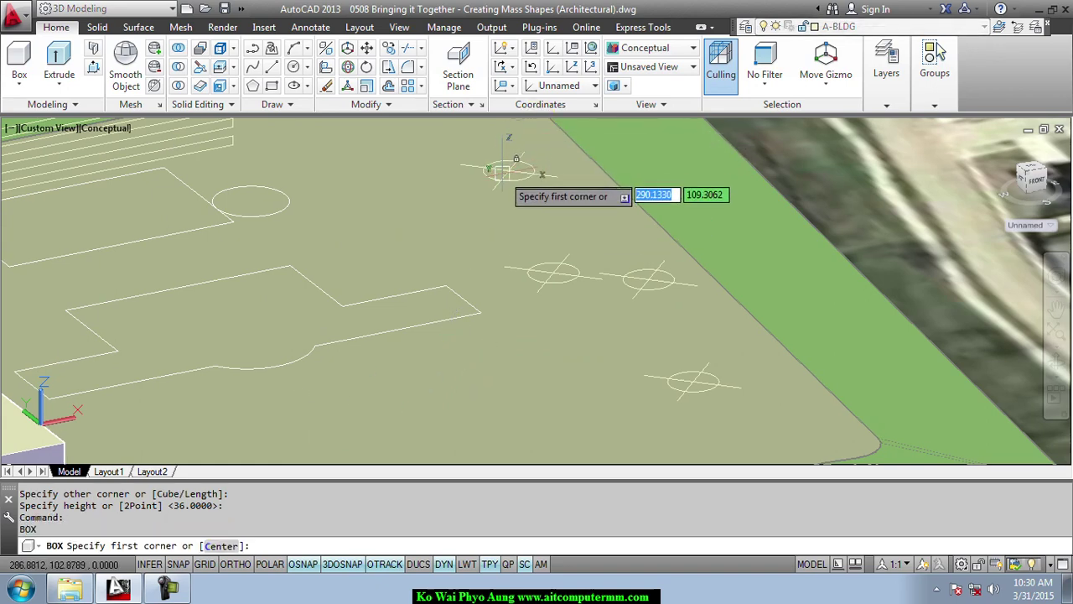
click(508, 170)
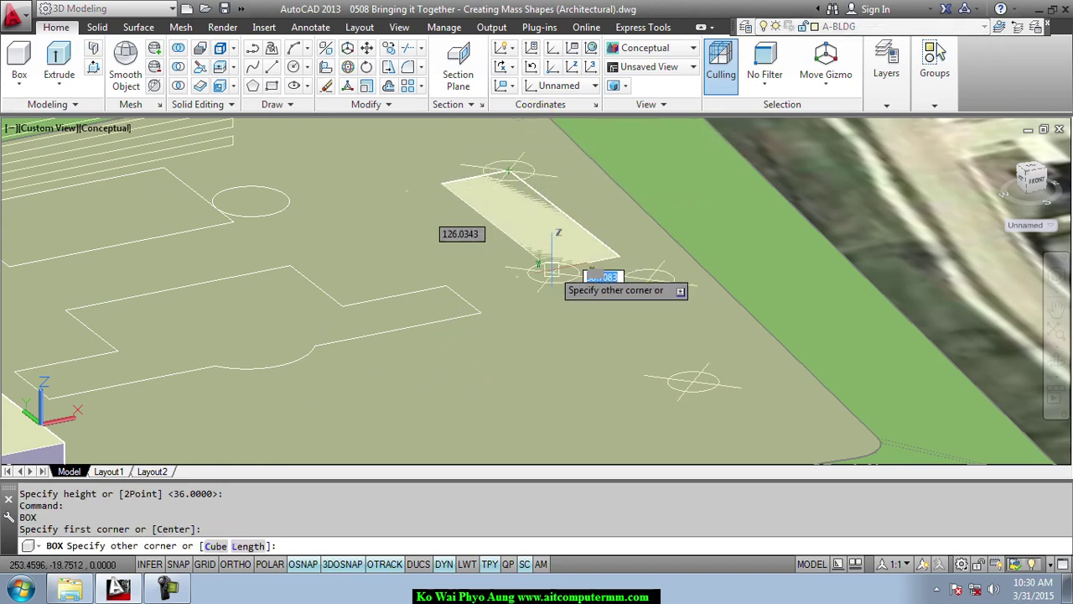
click(553, 271)
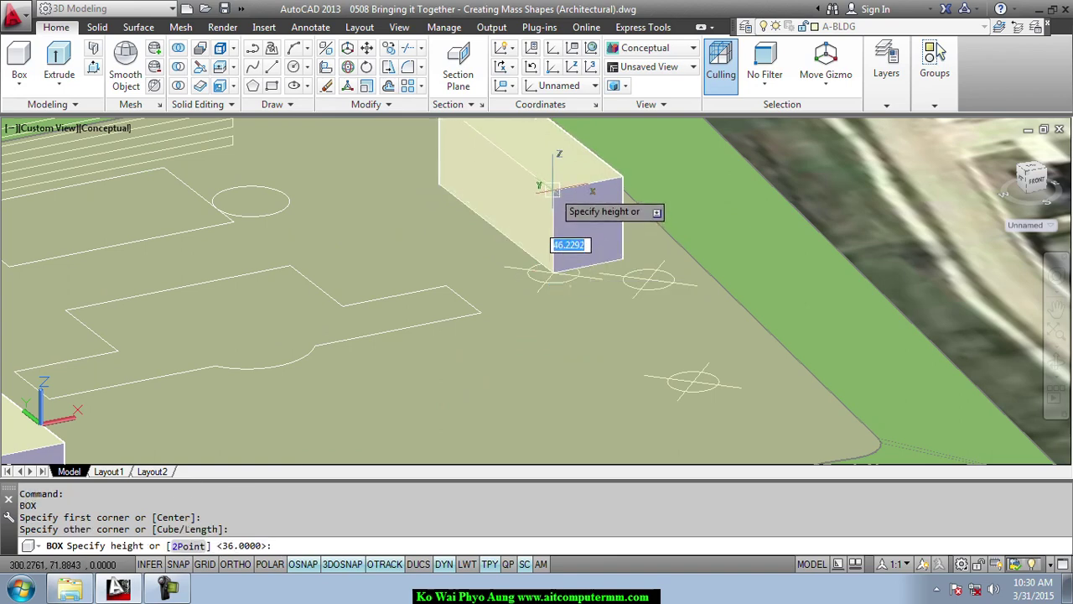
click(553, 188)
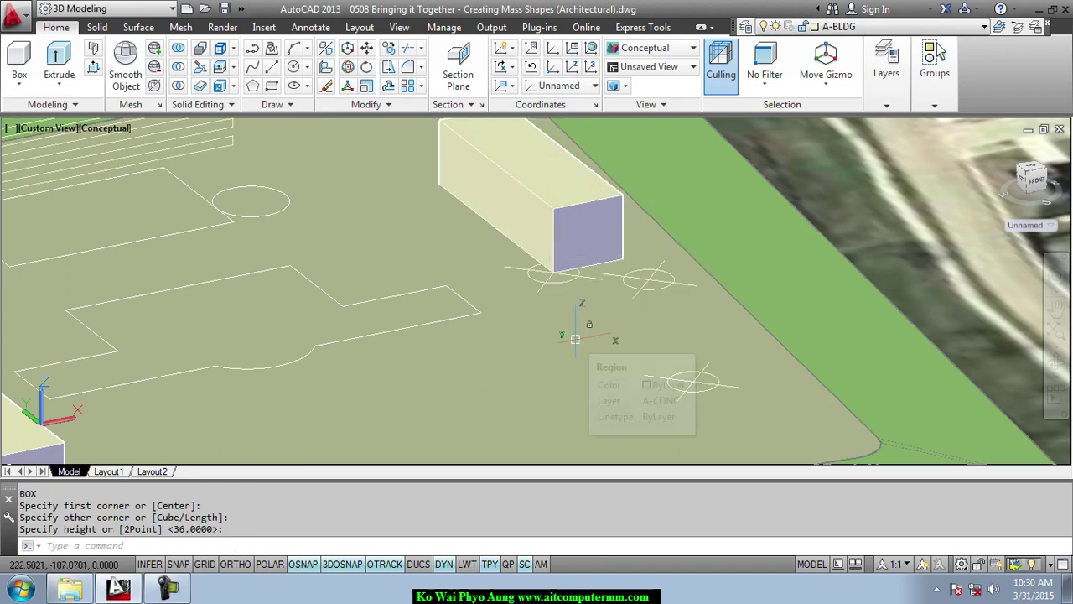
- Draw a fourth box next to it, accepting the 36-unit height
key(Return)
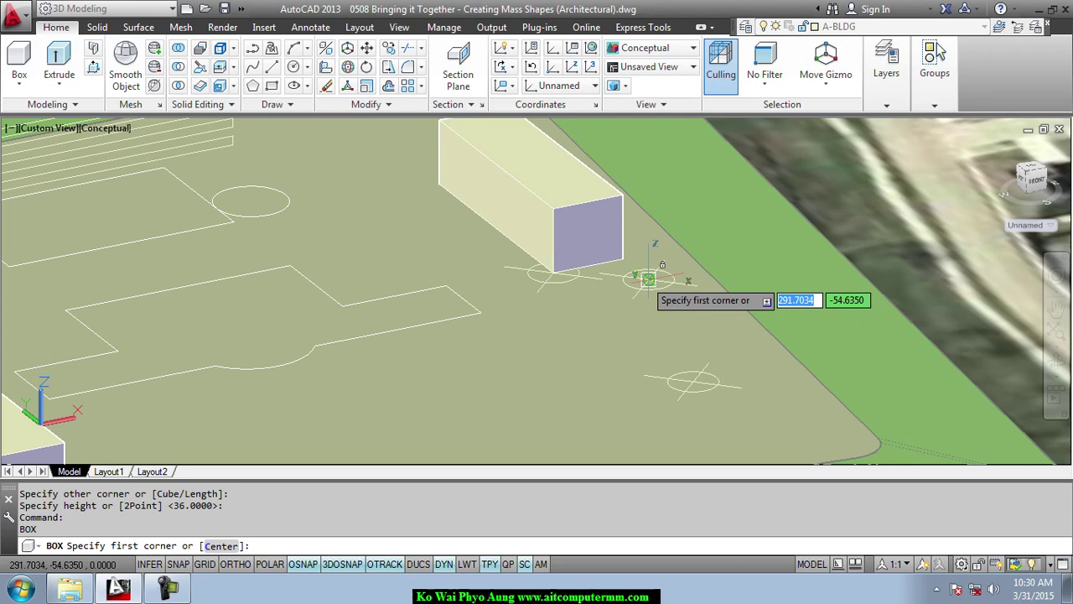
click(648, 278)
click(694, 382)
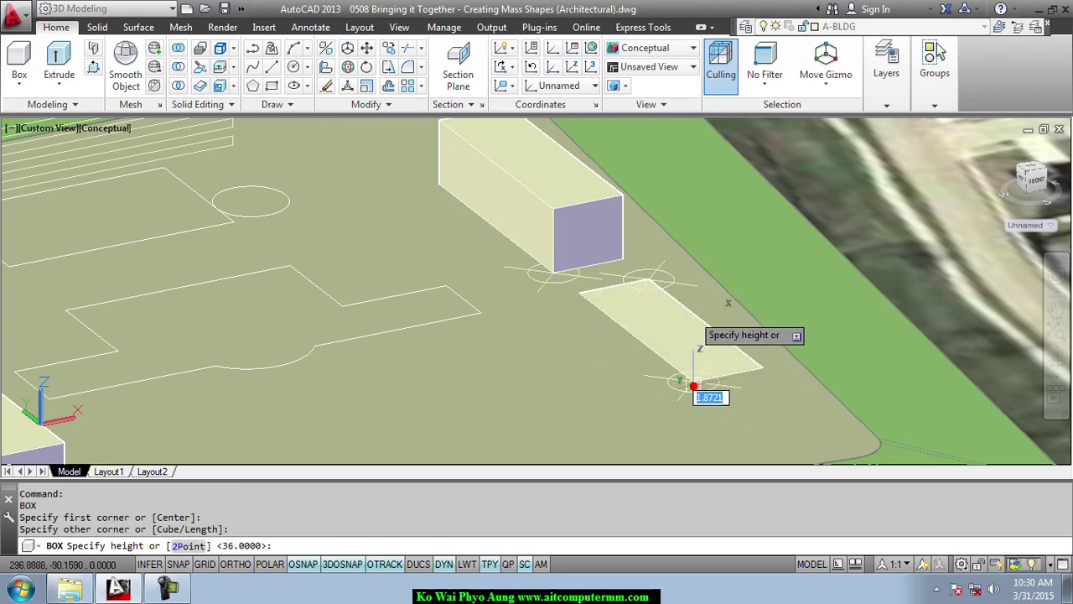
key(Return)
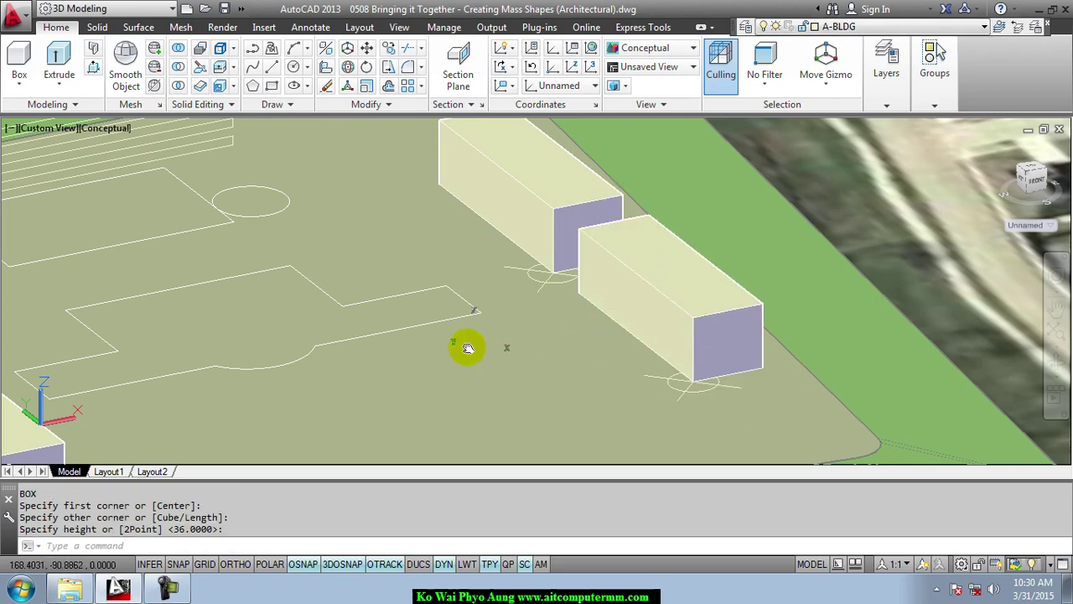
middle_drag(468, 348, 563, 347)
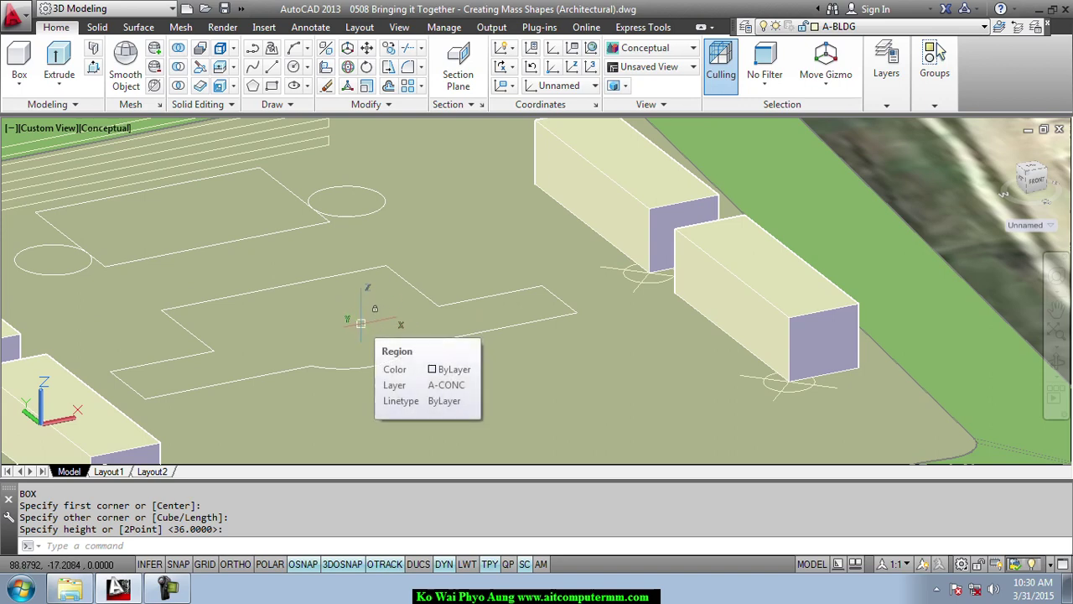
- Press-pull the notched outline, curved section included, up 72 units
key(ctrl+shift+e)
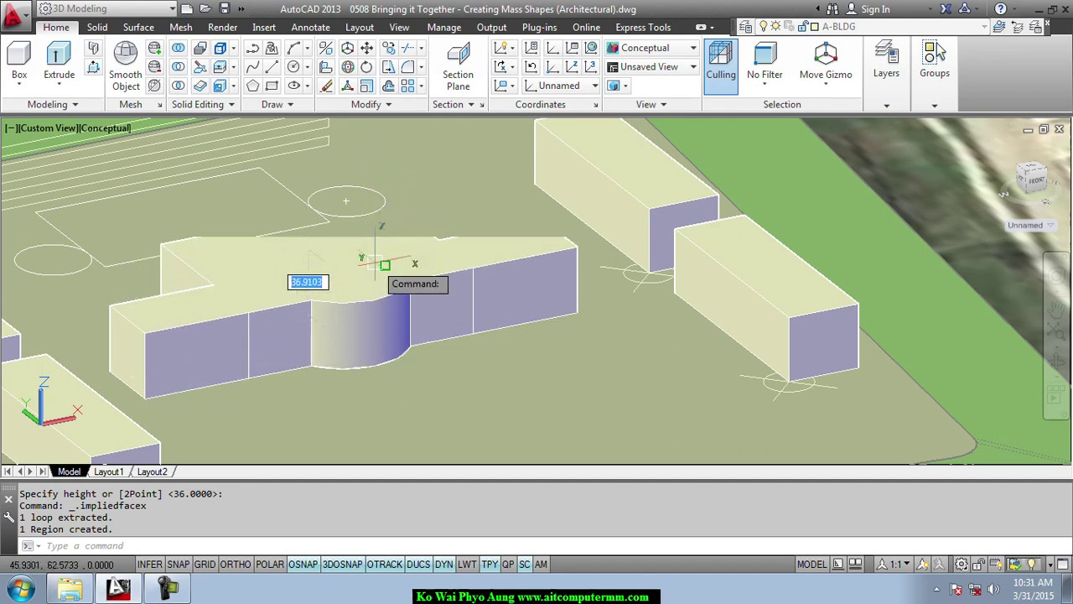
middle_drag(385, 265, 507, 351)
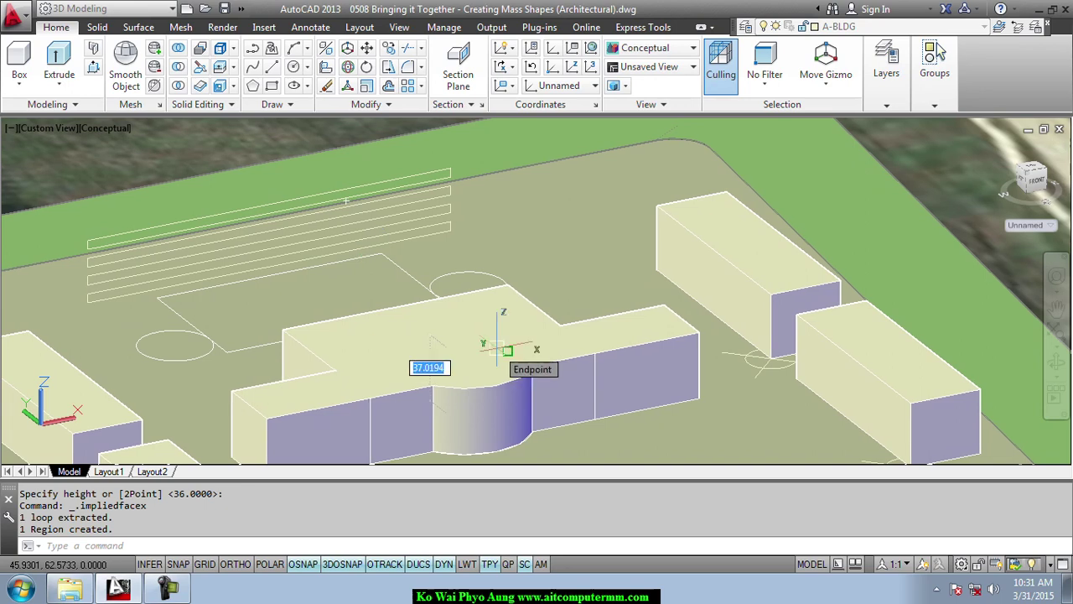
text(72)
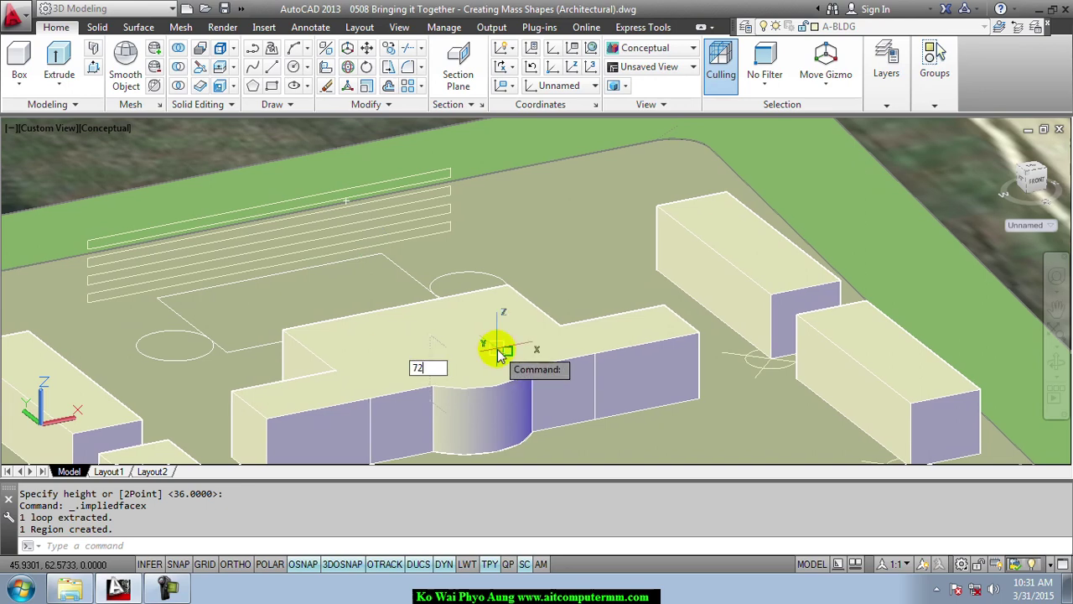
key(Return)
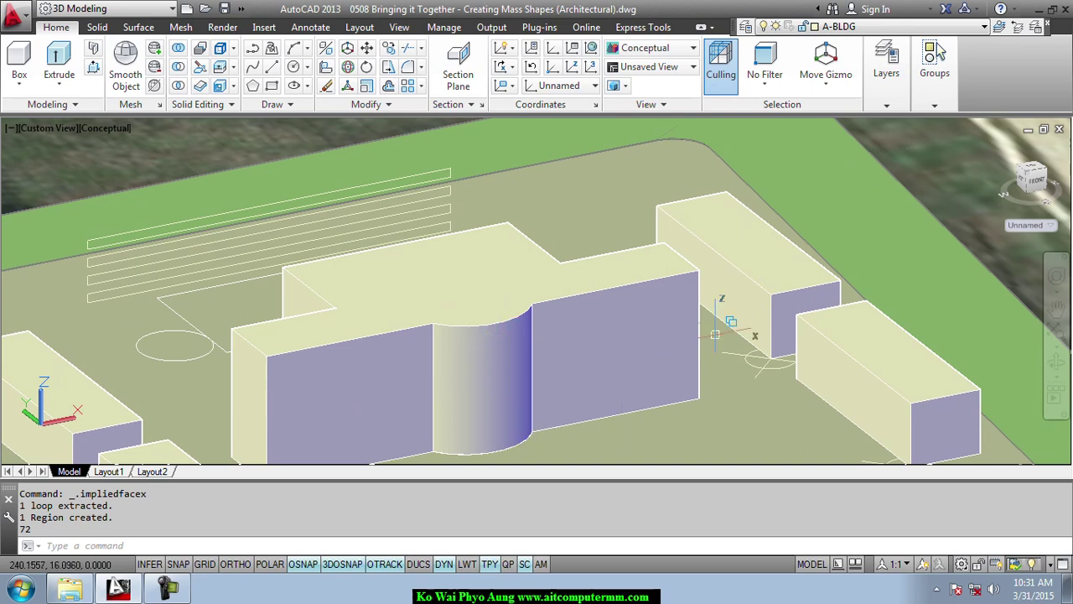
scroll(455, 311, up, 2)
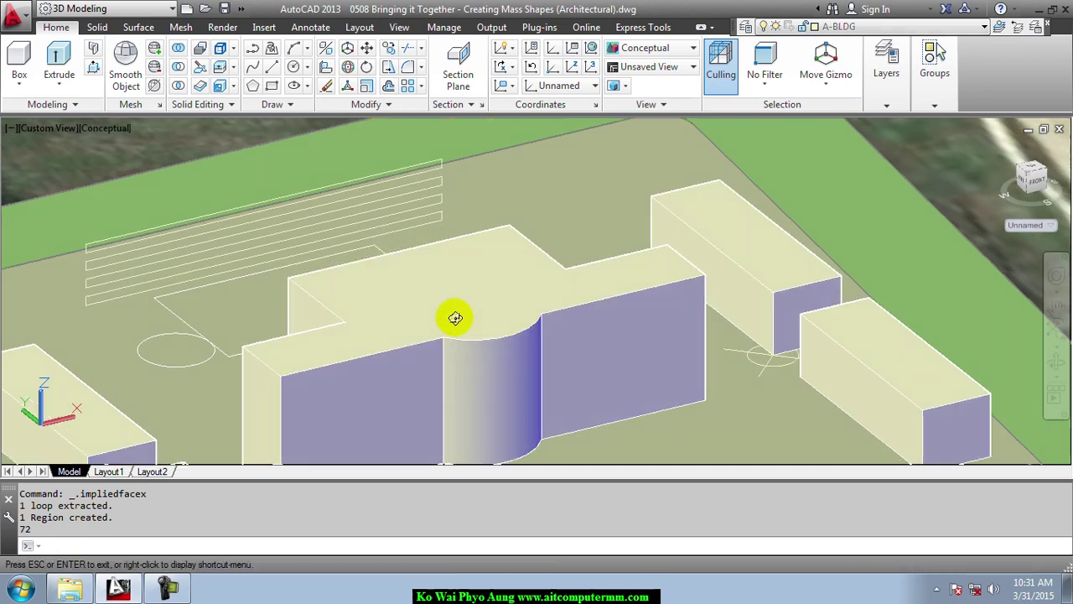
scroll(481, 343, up, 2)
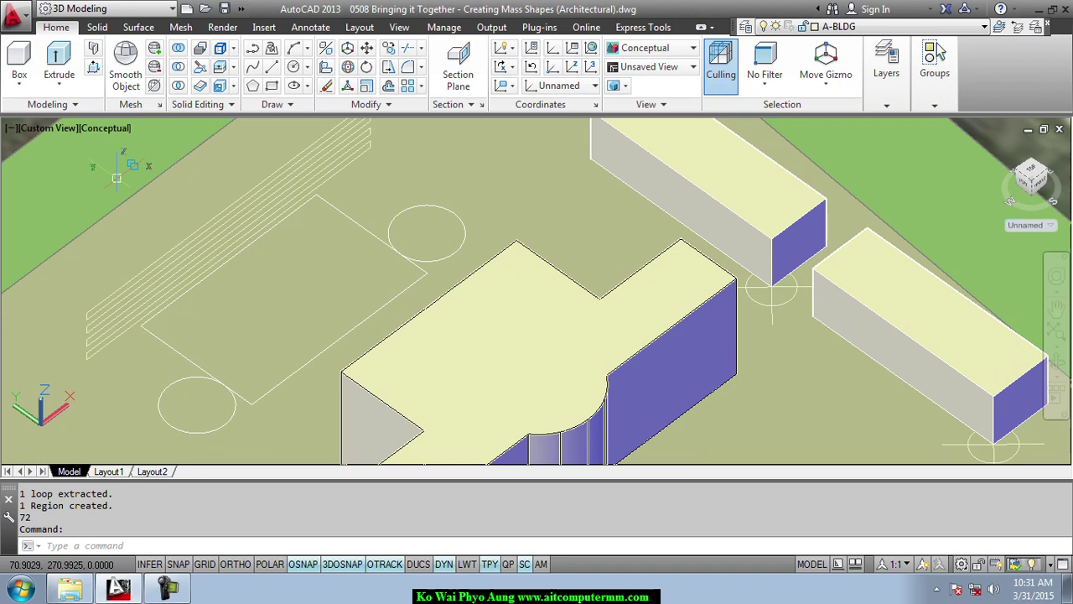
- Press-pull the lower circle, rectangle and upper circle together to 48 units
click(95, 72)
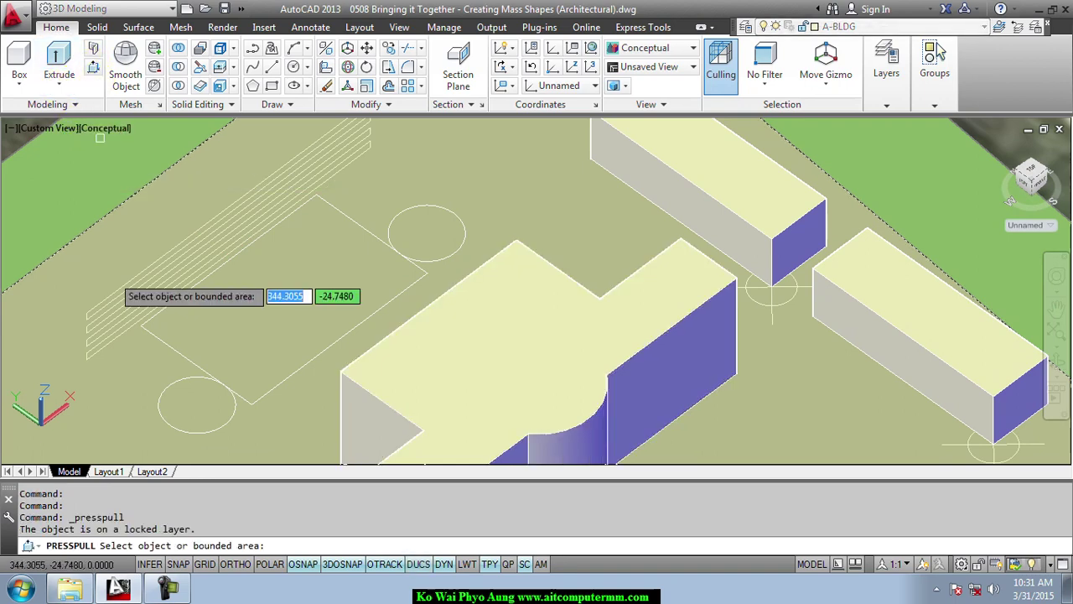
click(172, 407)
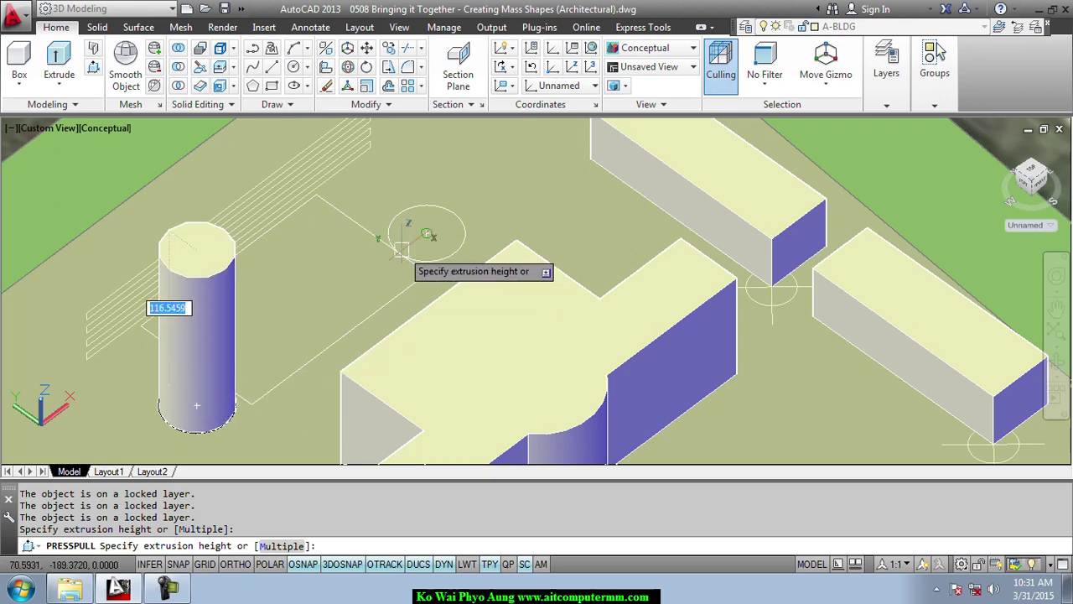
click(274, 553)
click(274, 387)
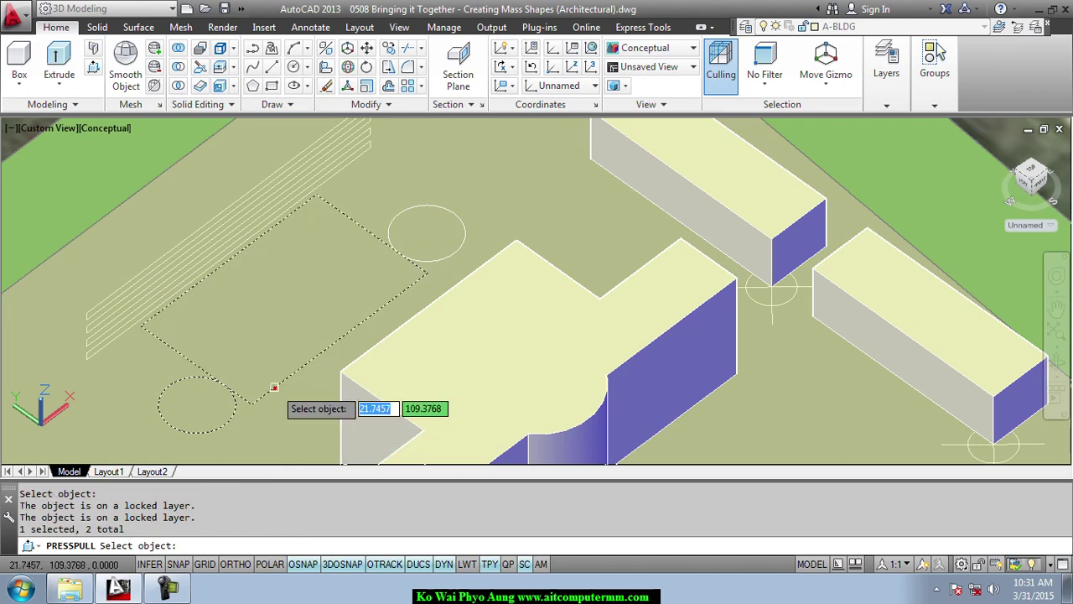
click(415, 207)
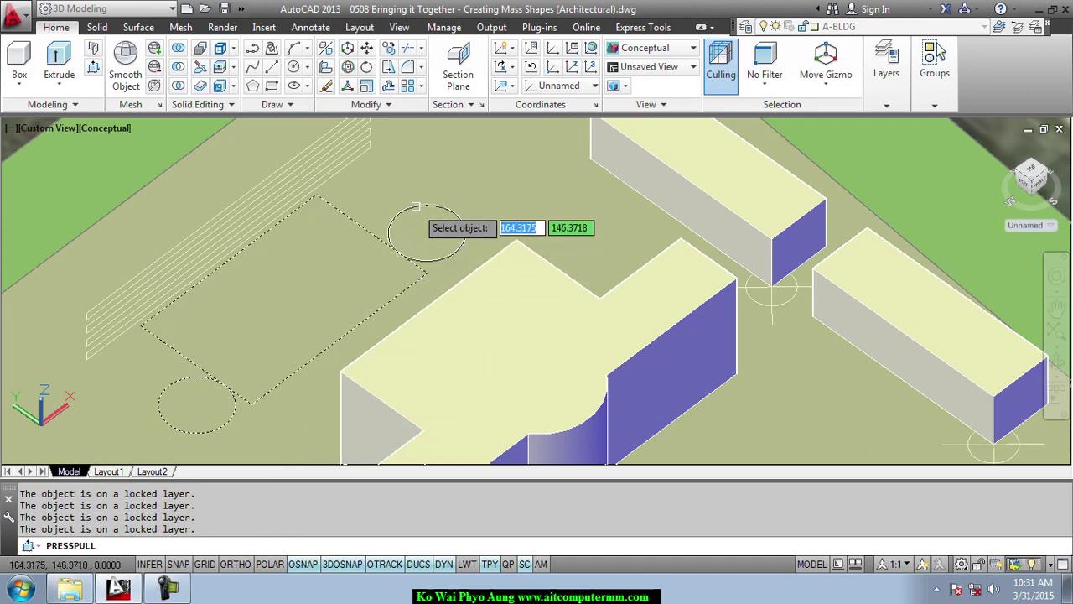
click(416, 207)
key(Return)
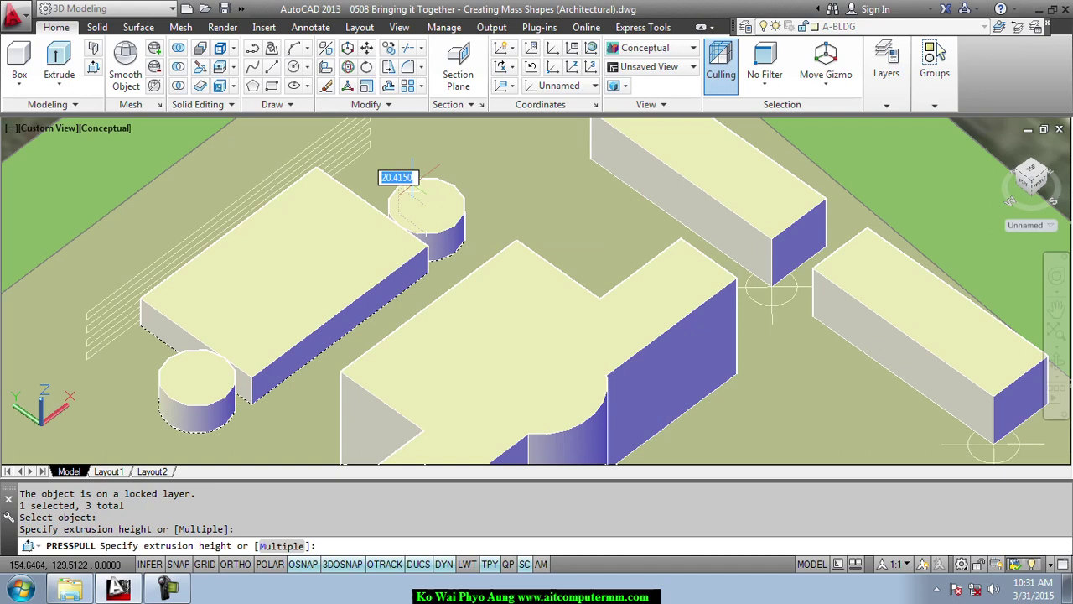
text(48)
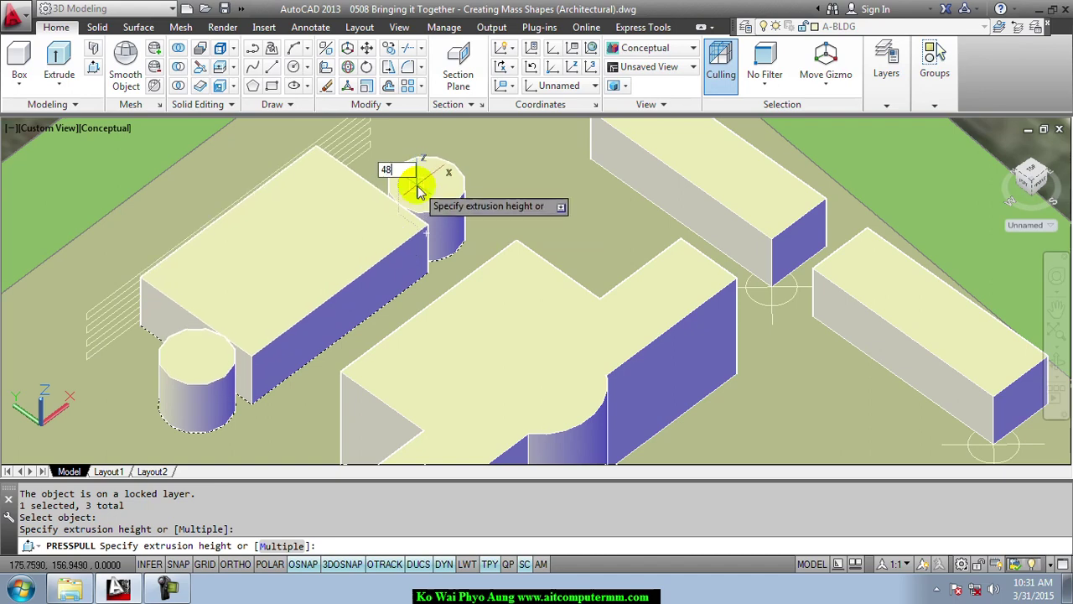
key(Return)
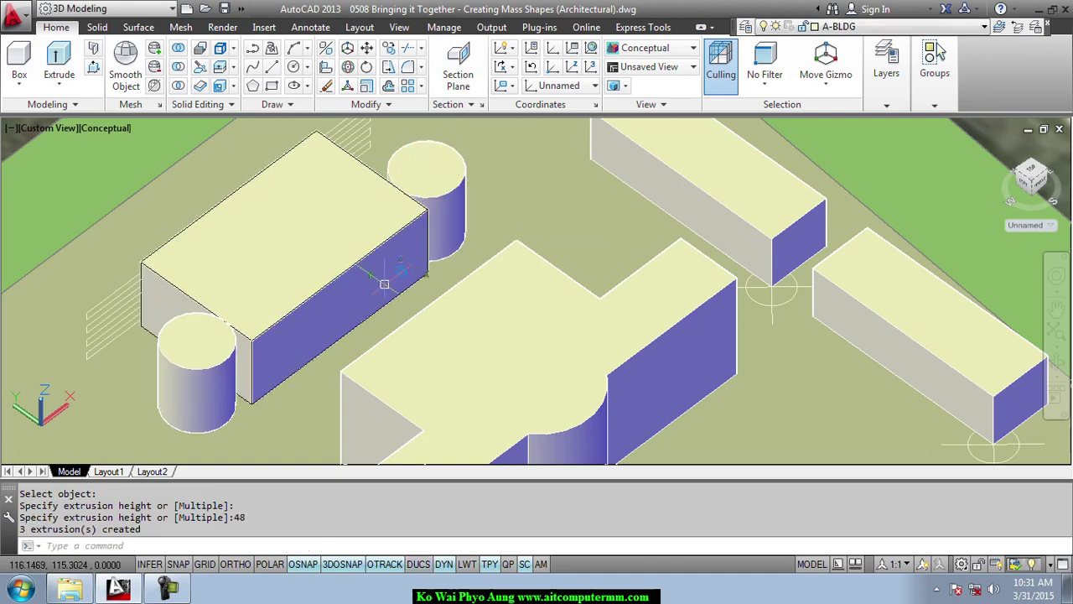
shift+middle_drag(377, 281, 383, 239)
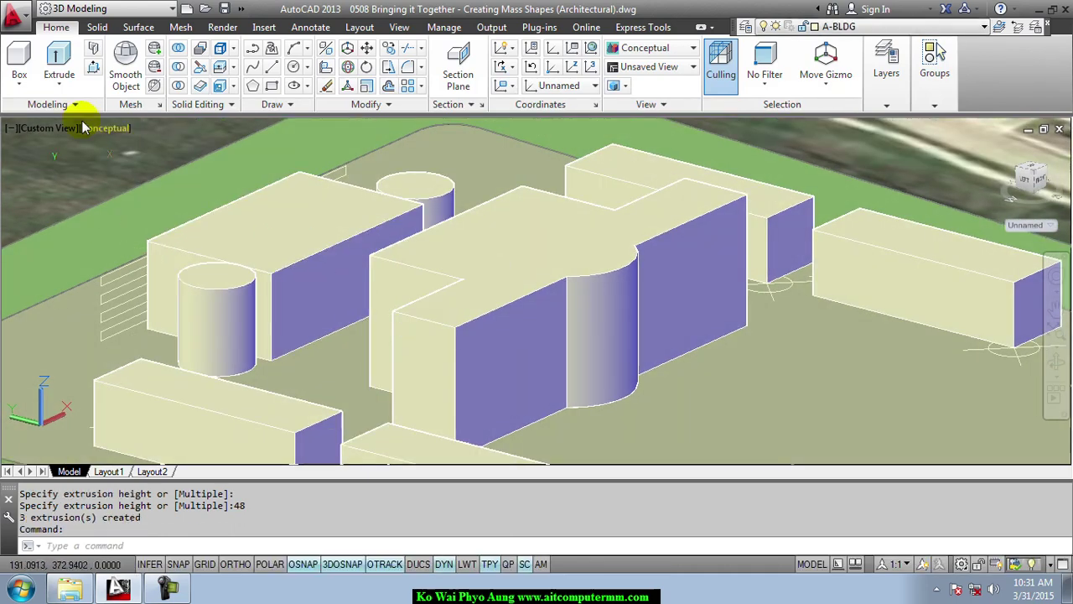
- Extrude the four thin strip polylines beside the left block into stacked slabs
click(58, 61)
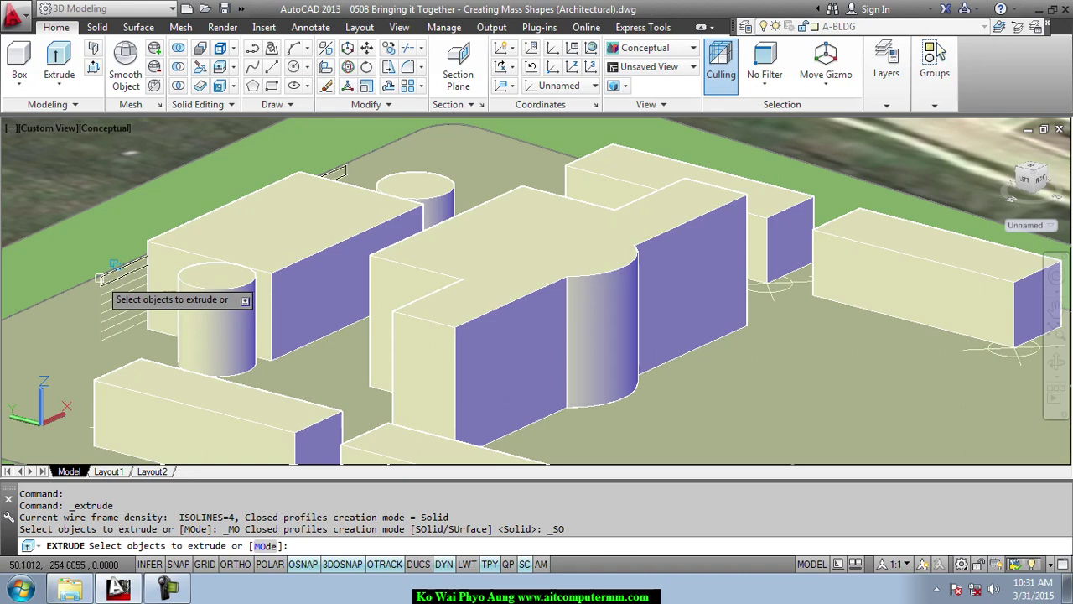
click(105, 278)
click(145, 333)
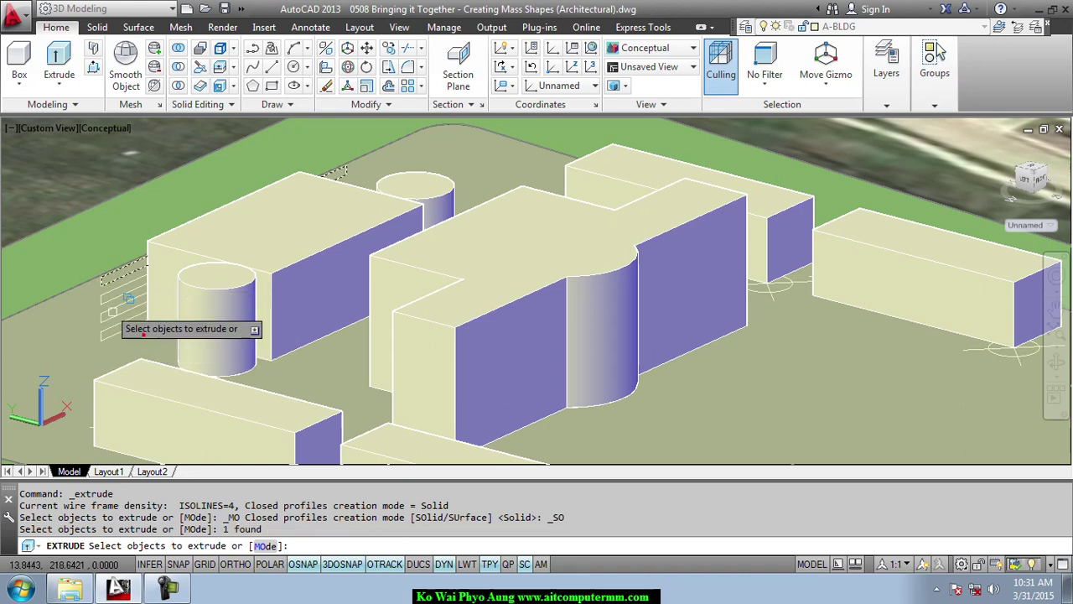
click(107, 297)
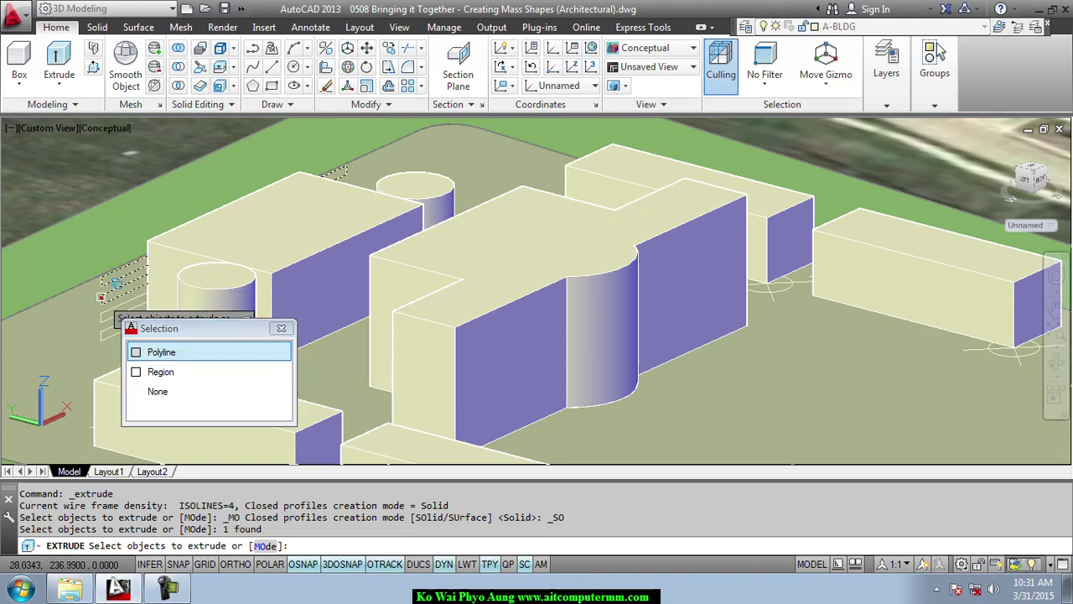
click(156, 352)
click(109, 319)
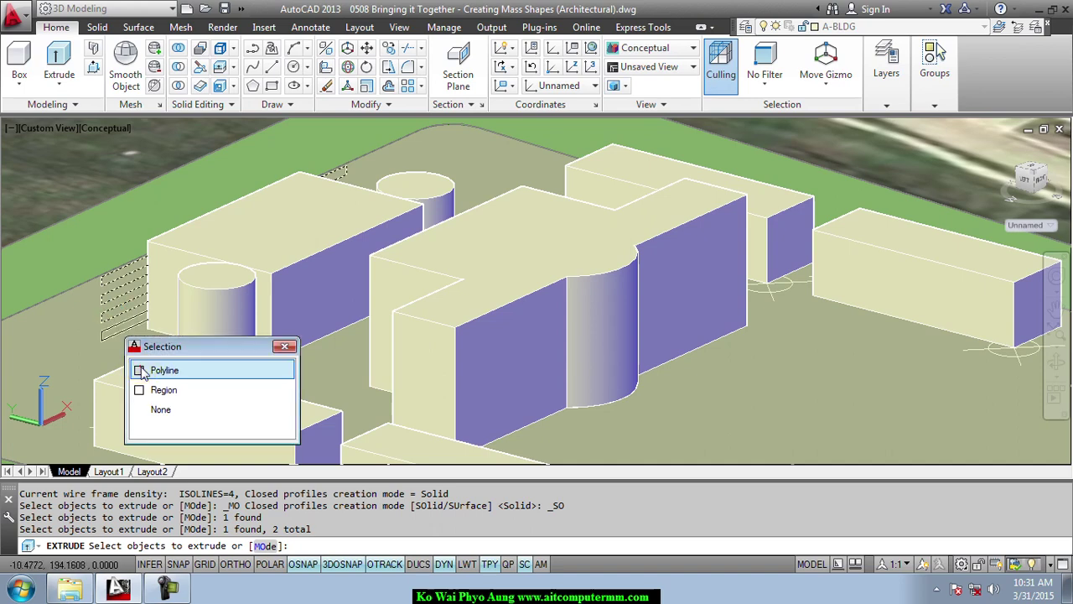
click(140, 372)
click(104, 339)
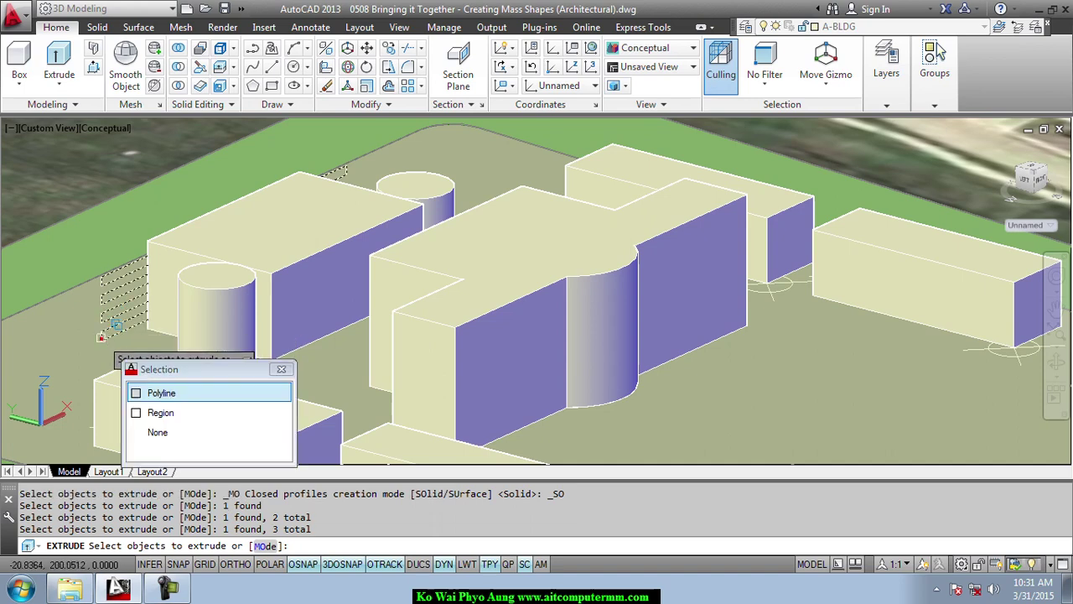
click(142, 394)
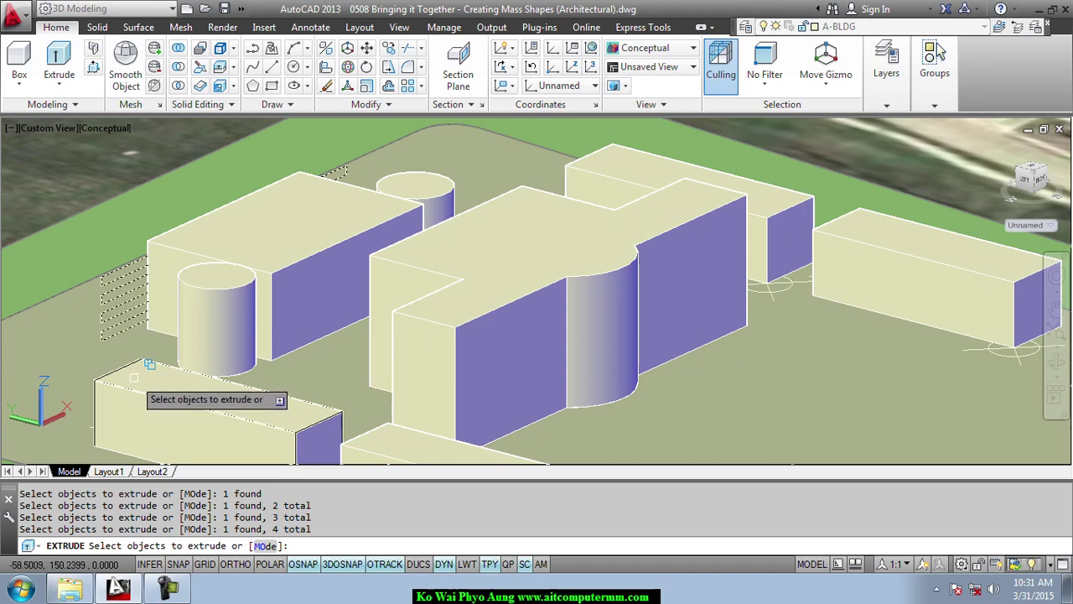
key(Return)
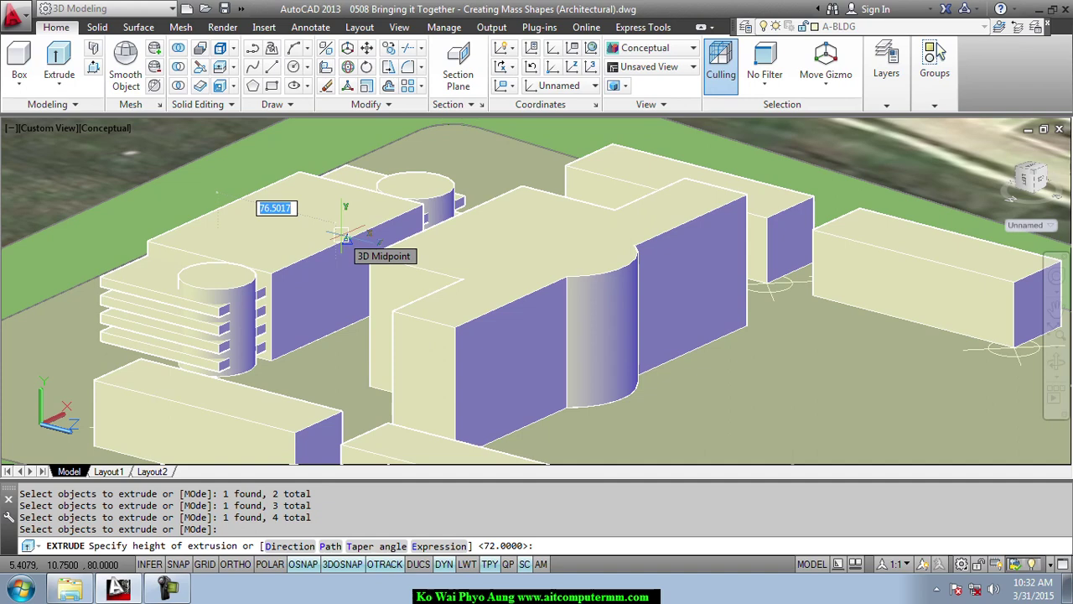
click(345, 237)
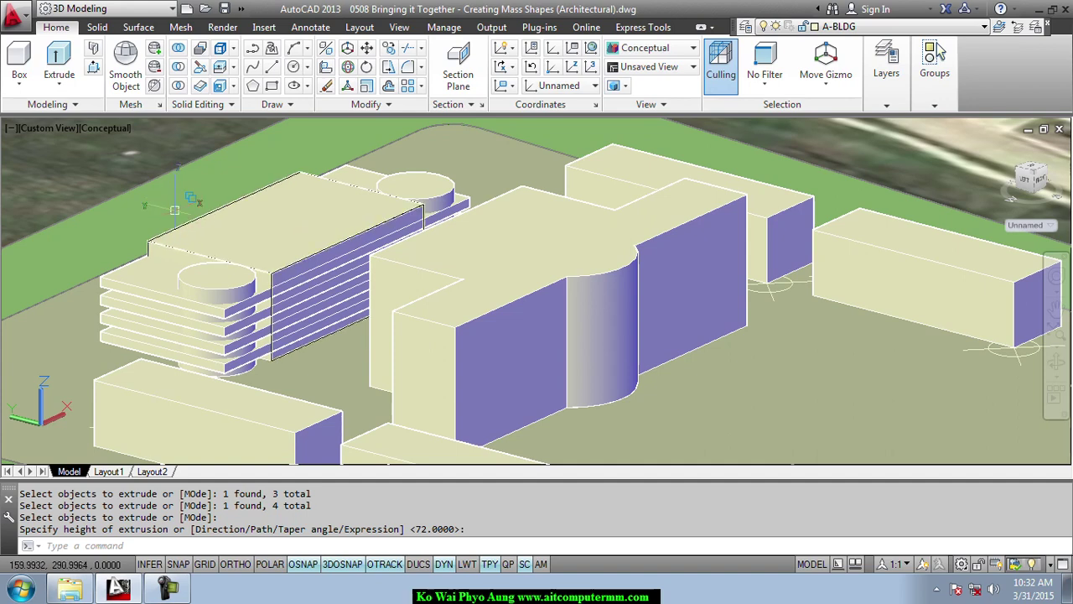
- Start a subtraction keeping the cylinder, main building mass and round top mass
click(179, 69)
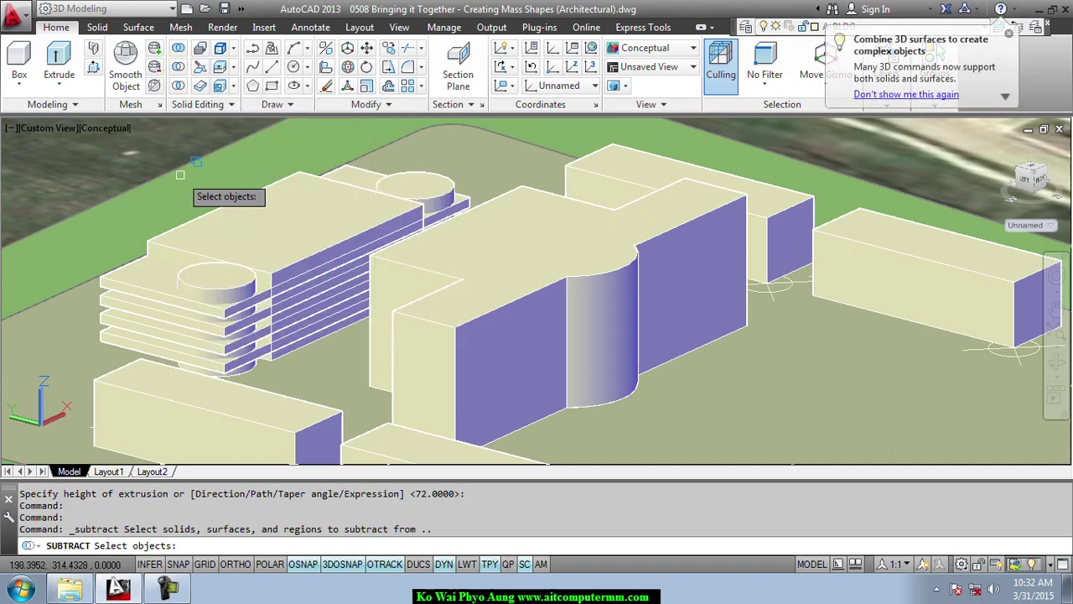
click(218, 298)
click(255, 346)
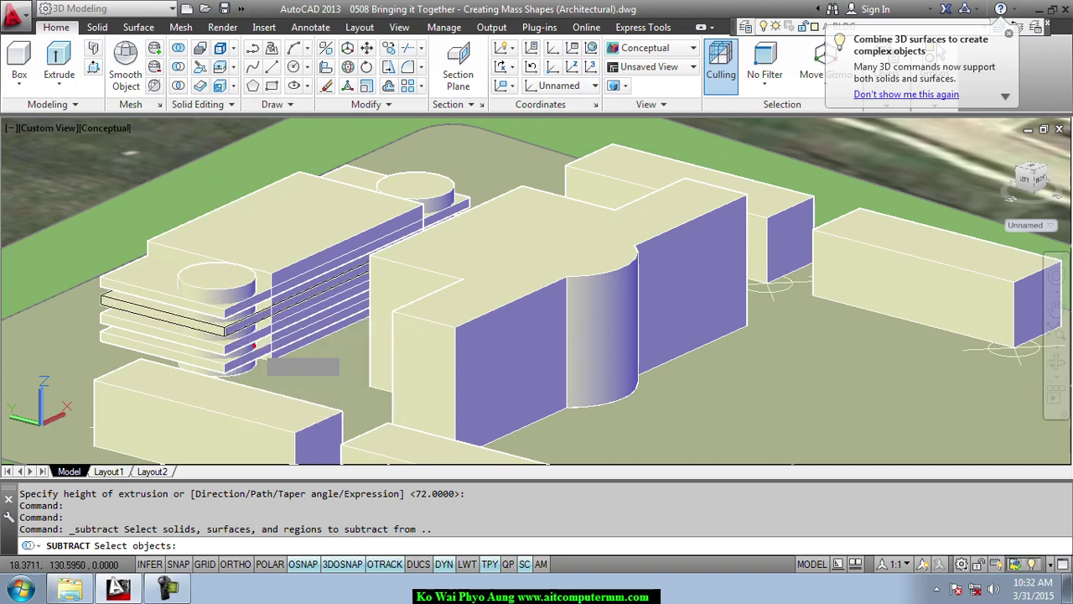
click(247, 251)
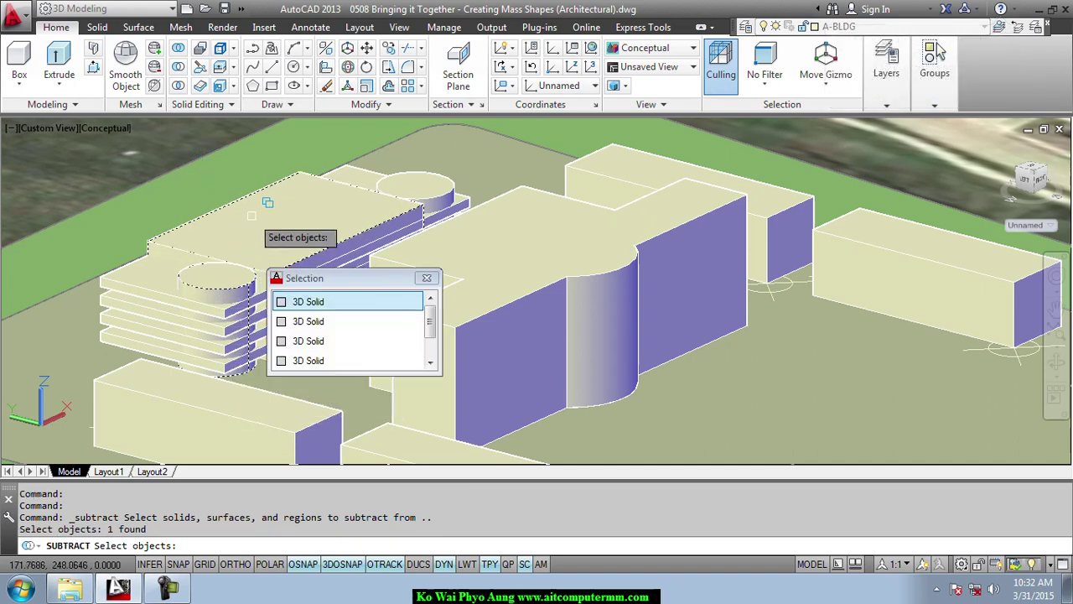
click(289, 302)
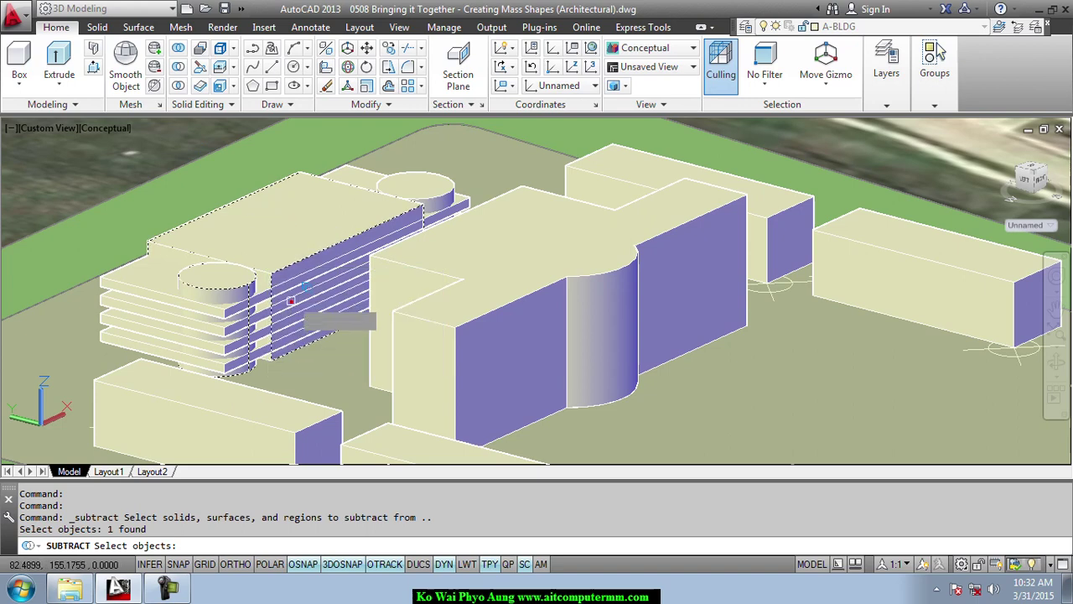
click(401, 184)
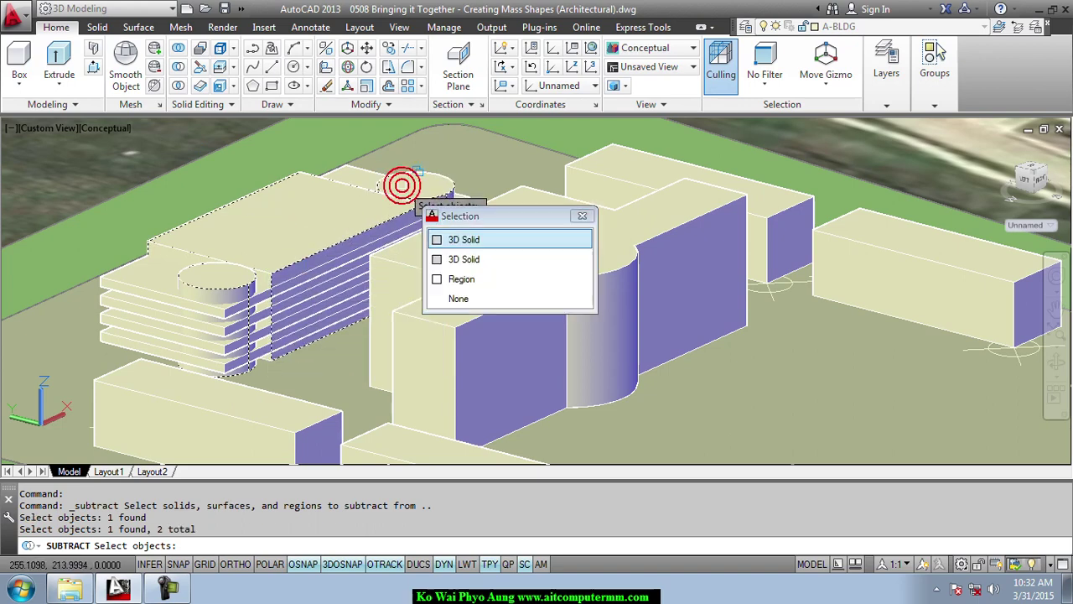
click(439, 243)
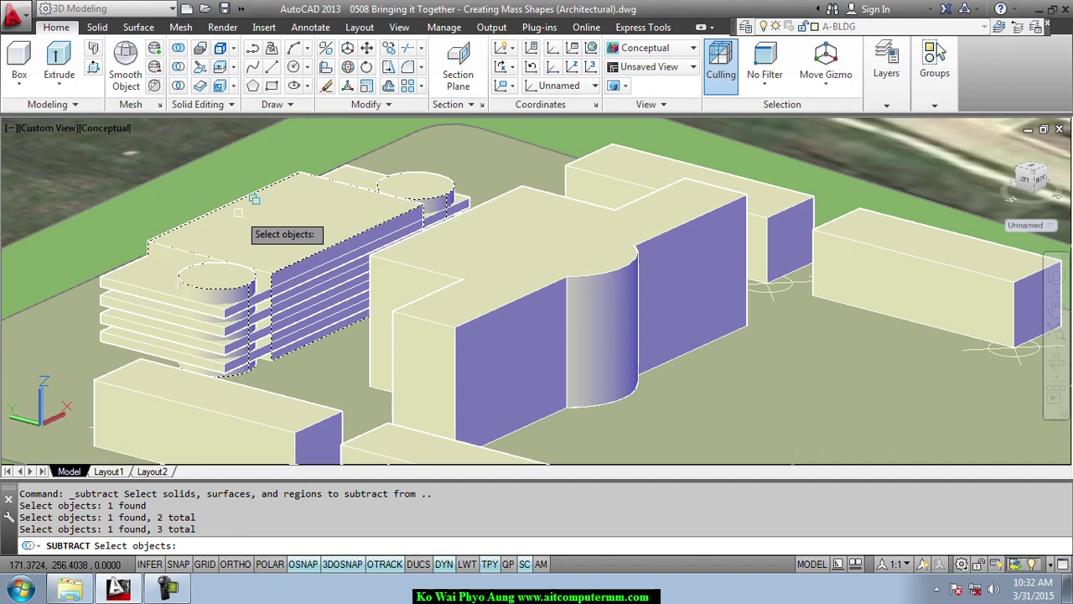
key(Return)
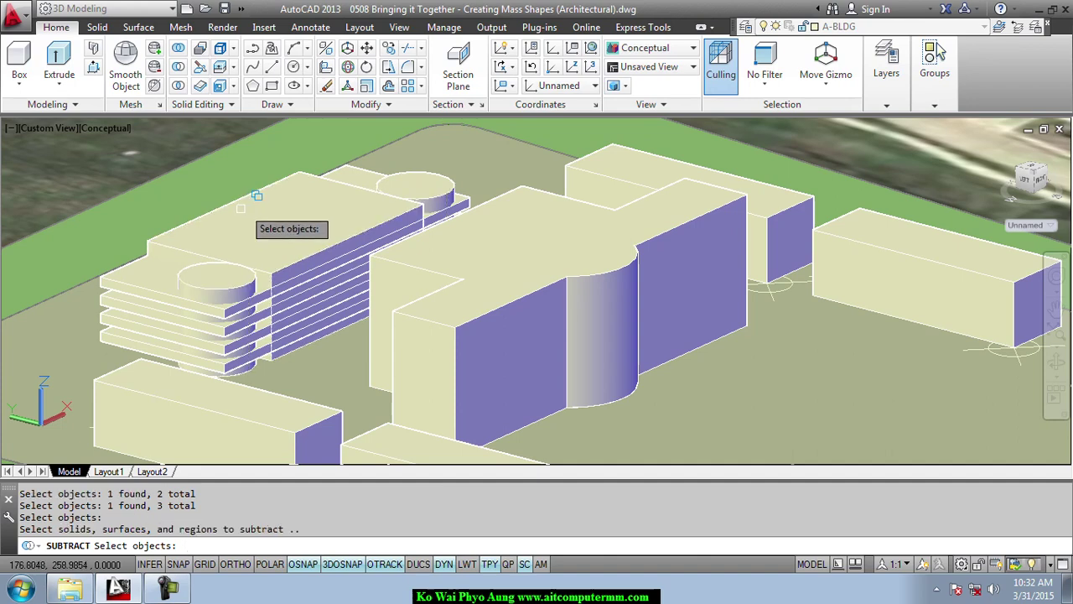
- Subtract the four floor slabs from those solids to cut the slots
click(122, 267)
click(138, 336)
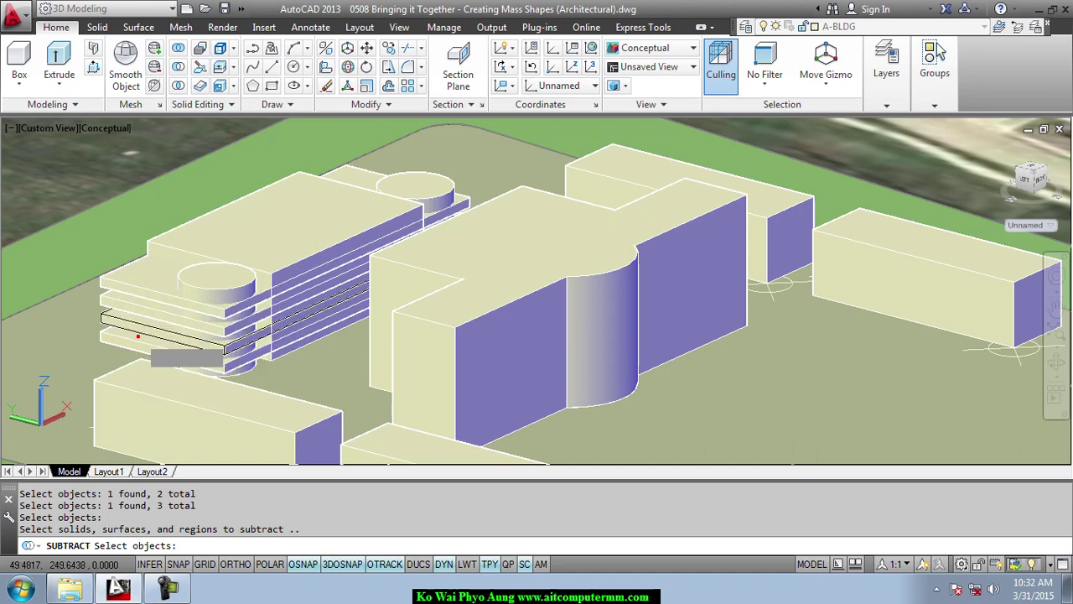
click(106, 300)
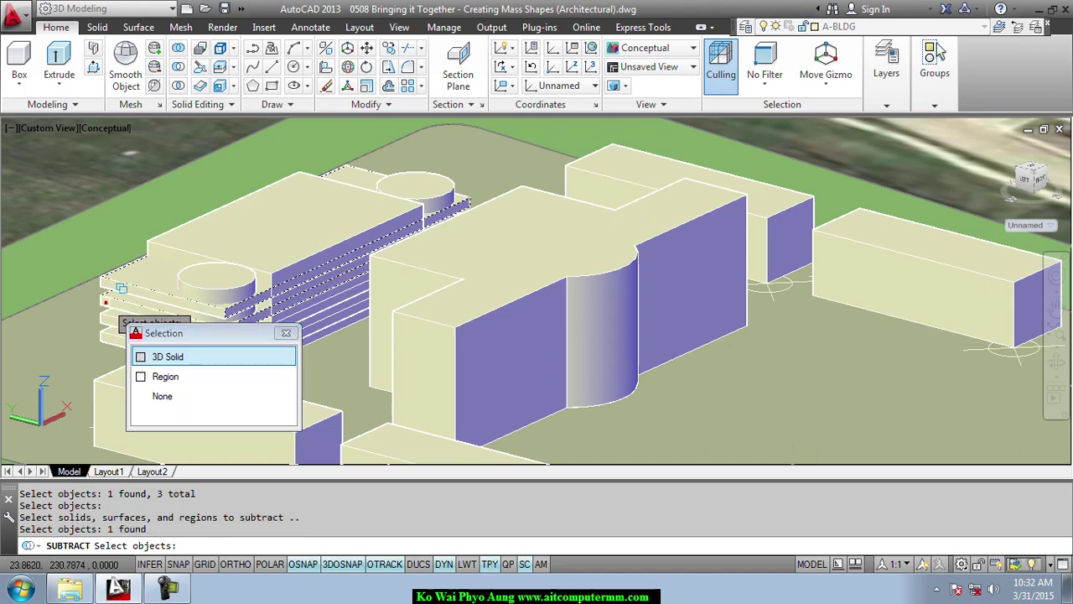
click(140, 356)
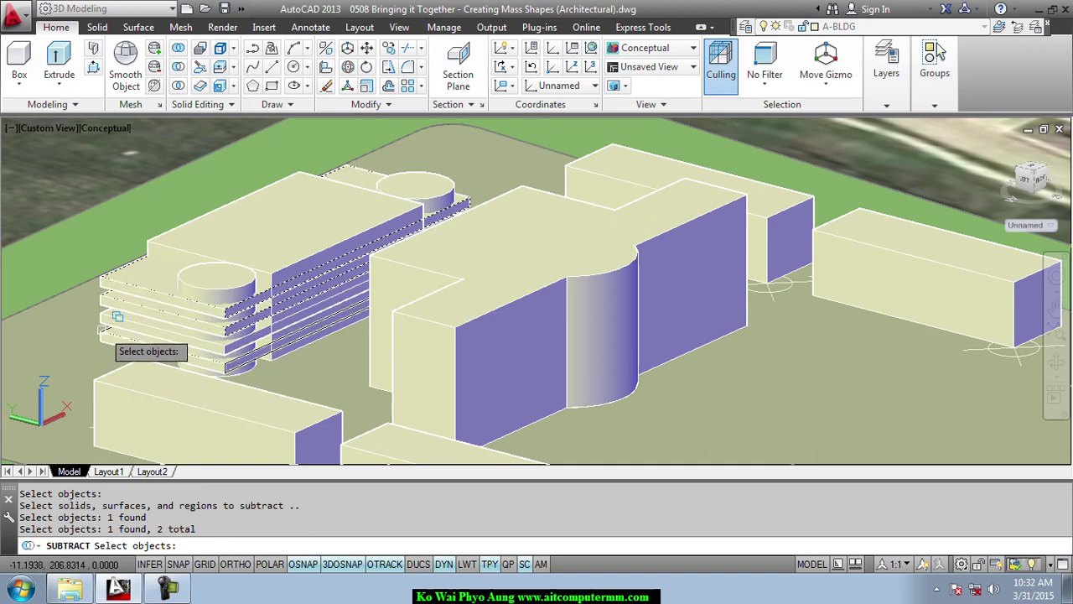
click(122, 307)
click(143, 373)
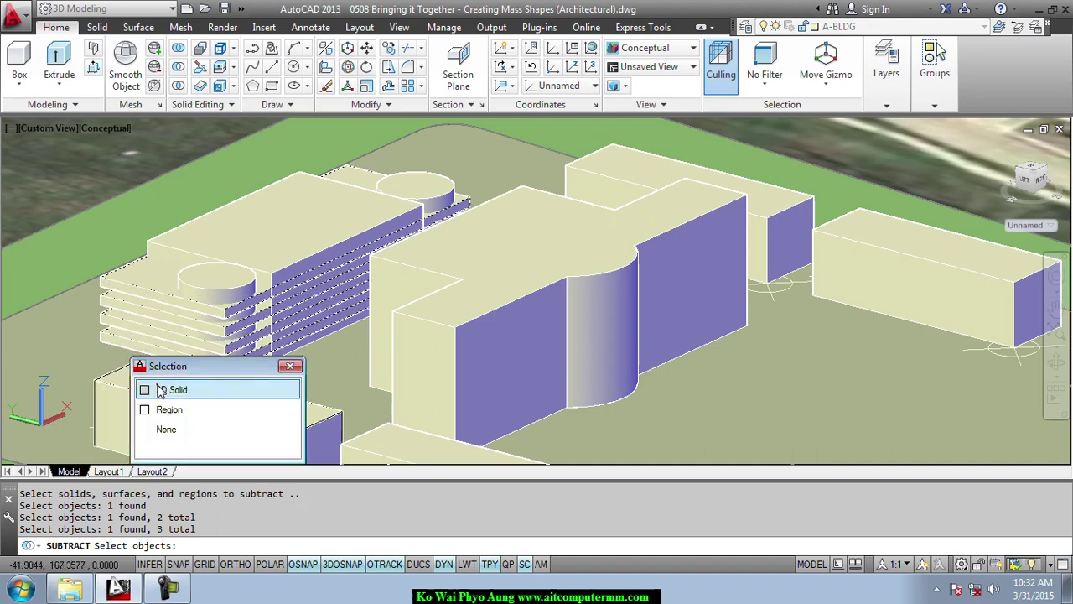
click(161, 390)
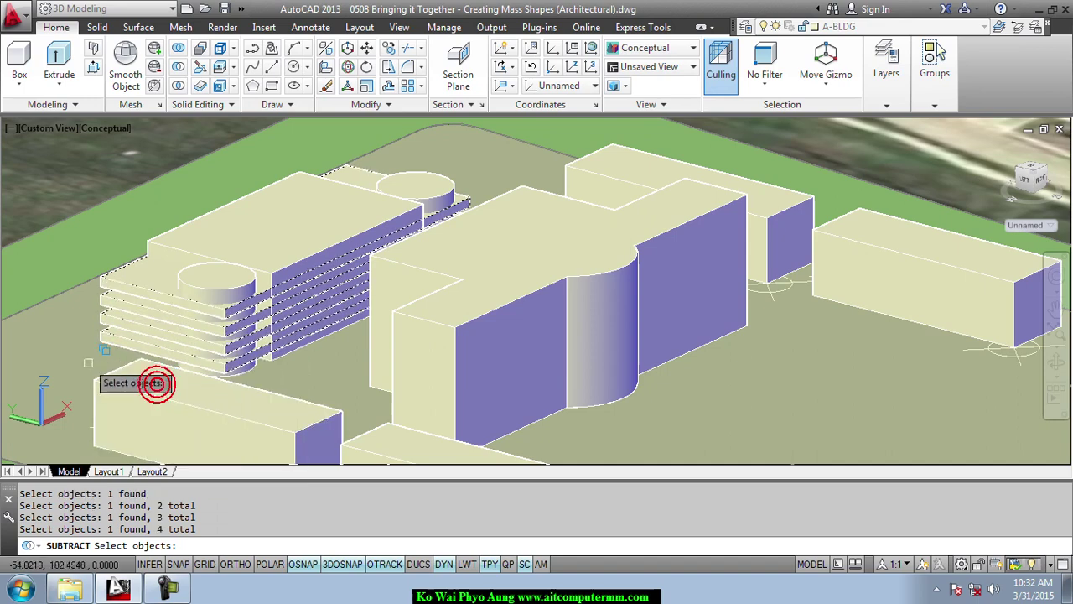
right_click(59, 321)
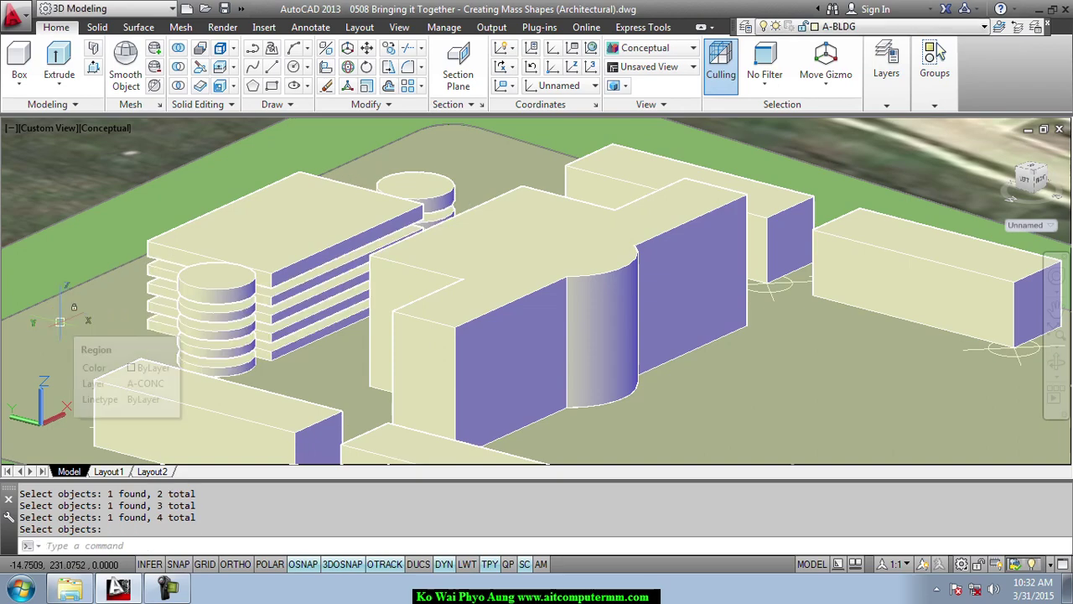
scroll(630, 362, down, 5)
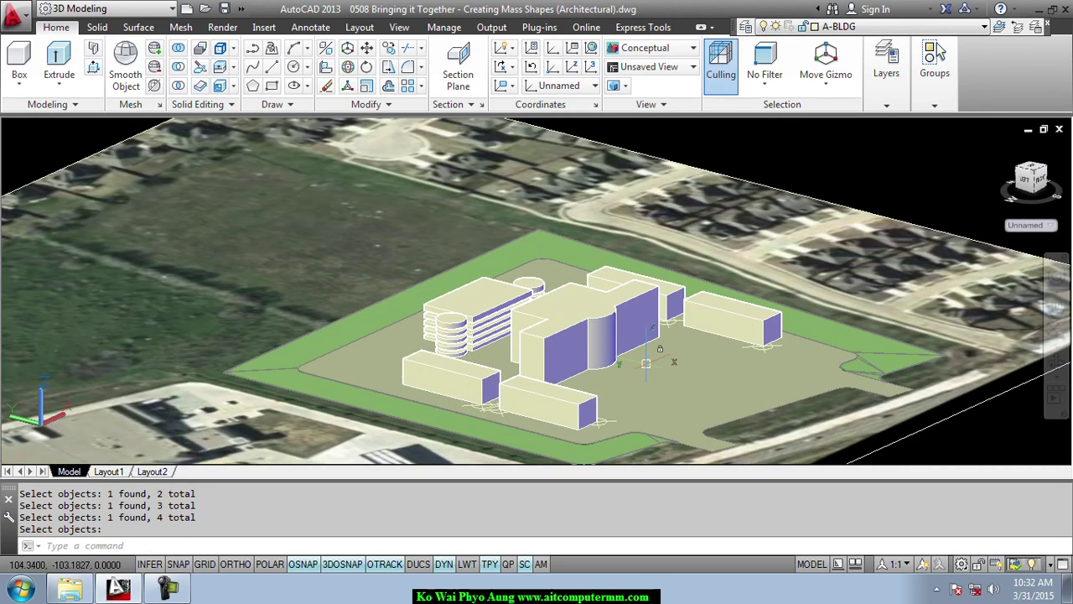
- Orbit to a near top-down site view and expand the Layers panel
shift+middle_drag(631, 362, 477, 308)
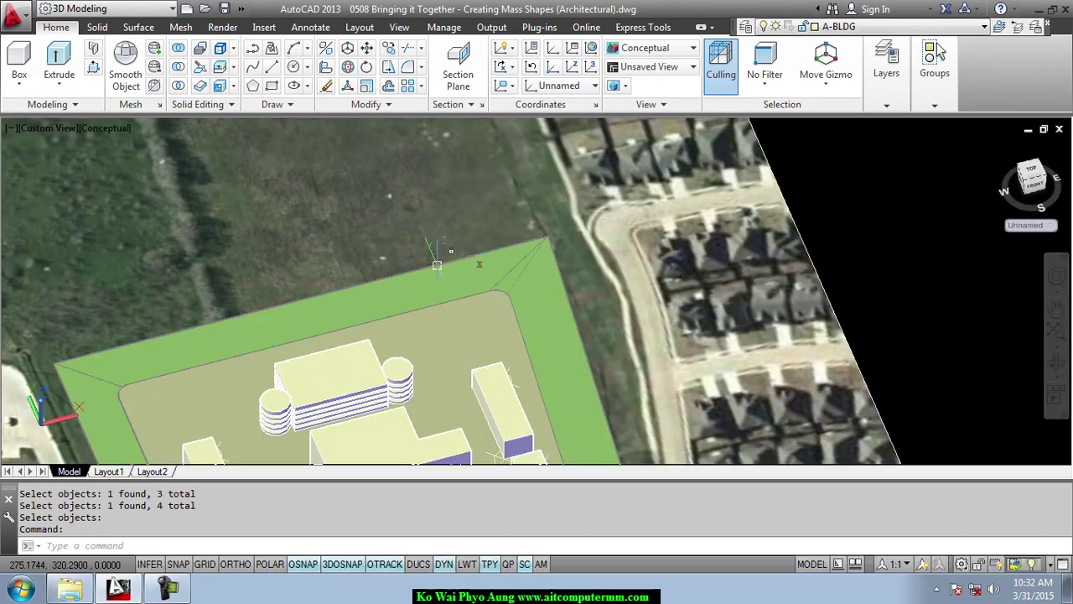
scroll(382, 221, down, 4)
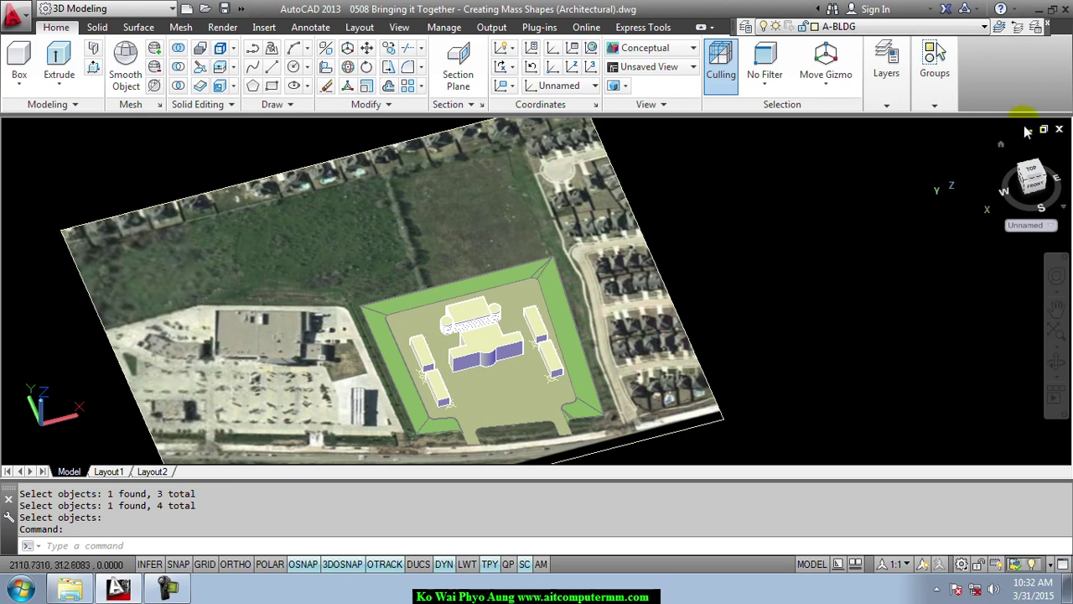
click(887, 104)
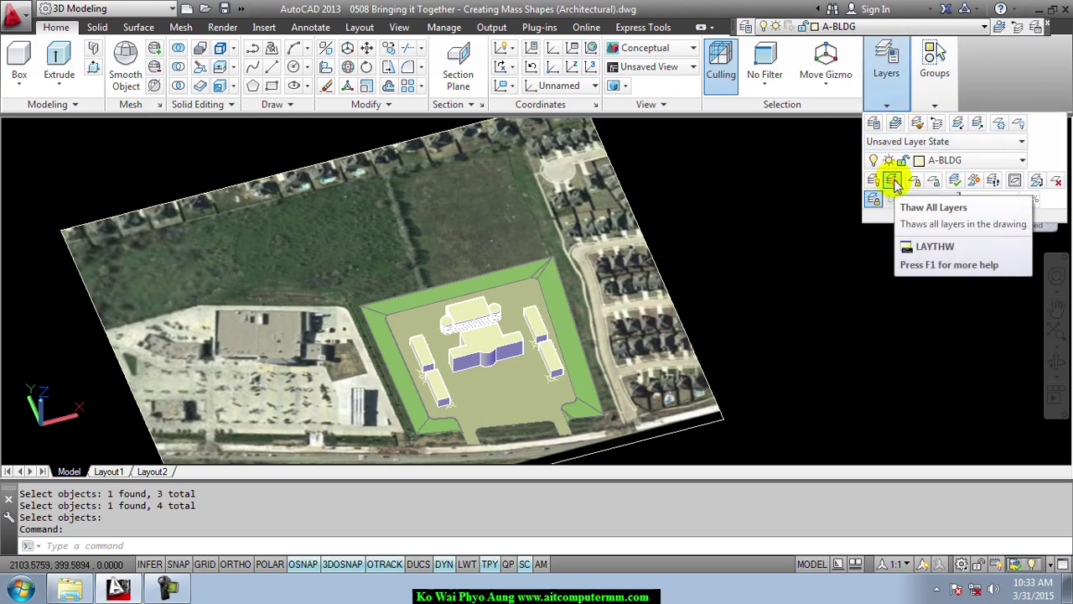
- Thaw all layers to reveal the red neighbouring buildings
click(894, 185)
scroll(703, 316, up, 2)
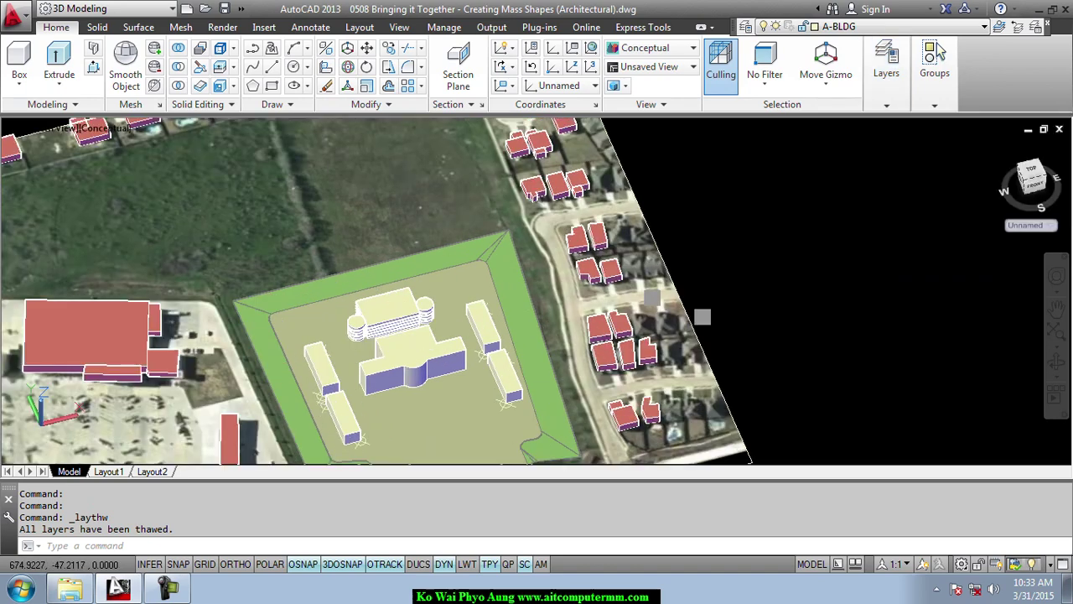
scroll(408, 285, down, 1)
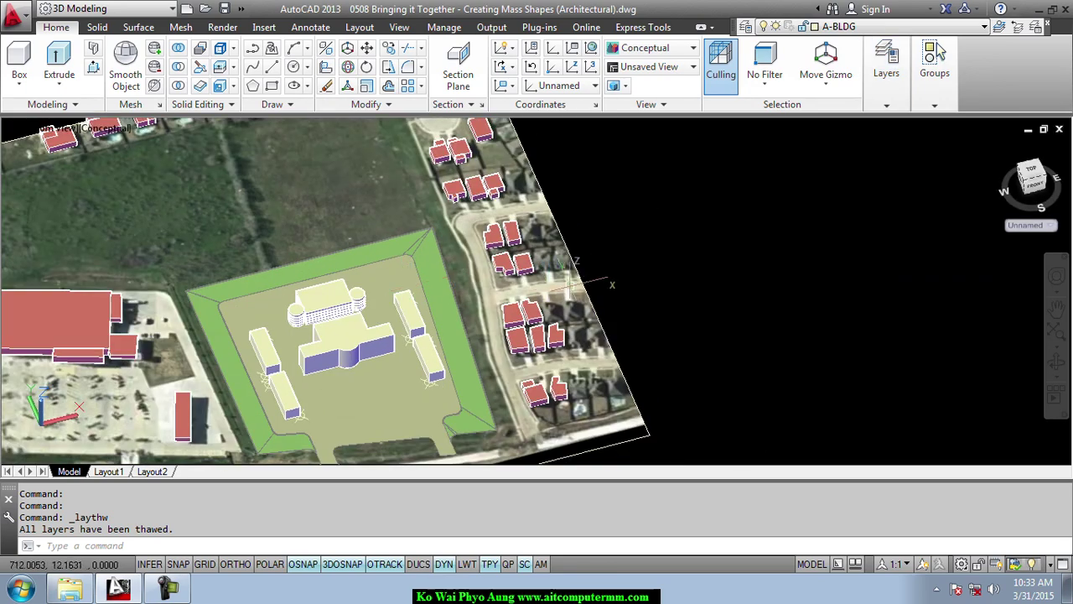
scroll(467, 285, down, 2)
scroll(455, 258, up, 1)
scroll(478, 264, up, 1)
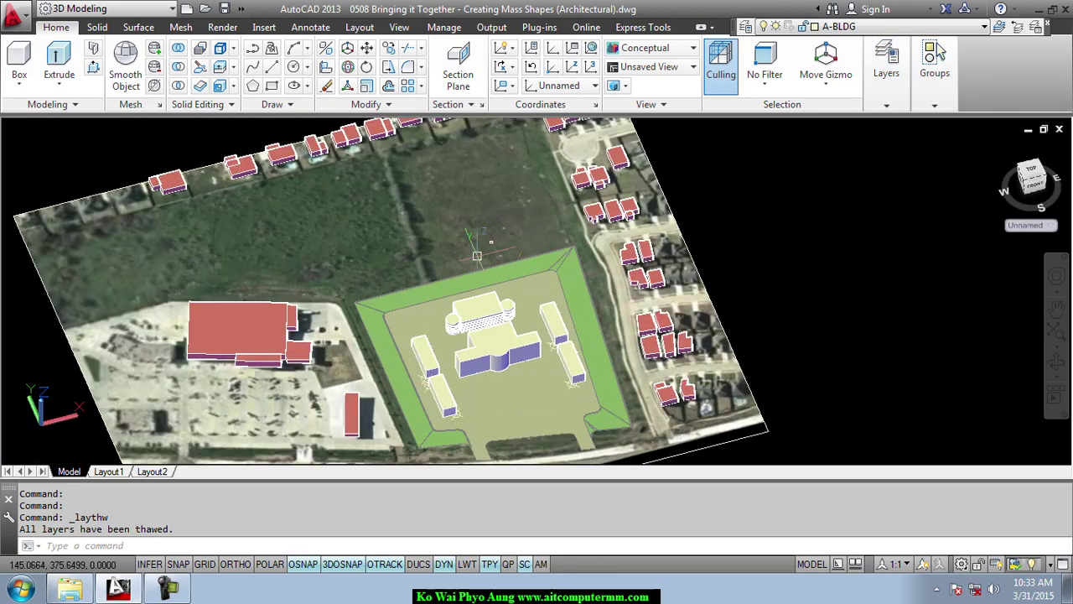
scroll(514, 268, up, 1)
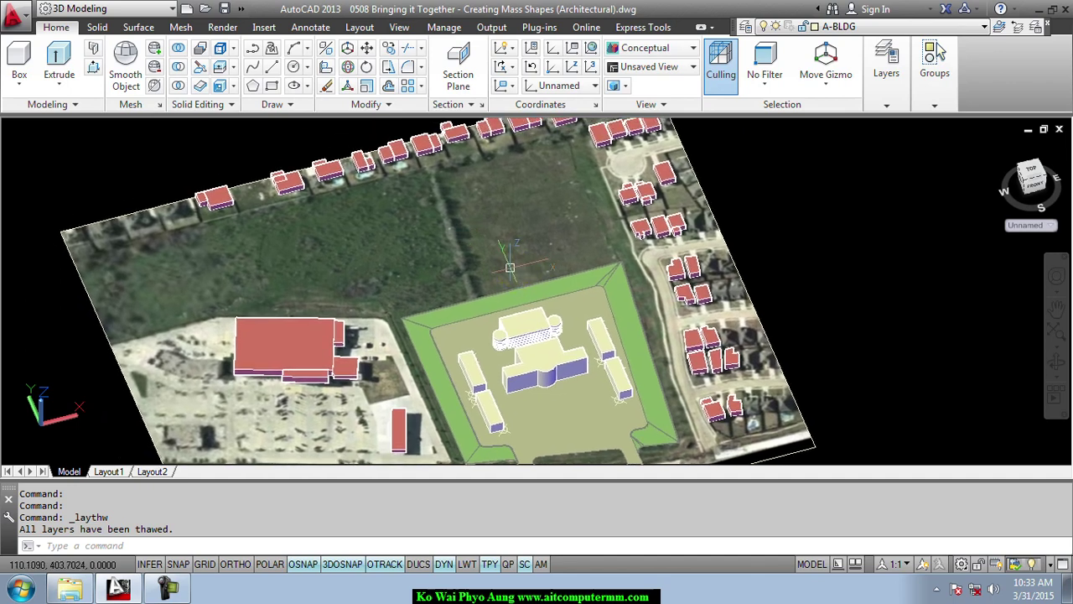